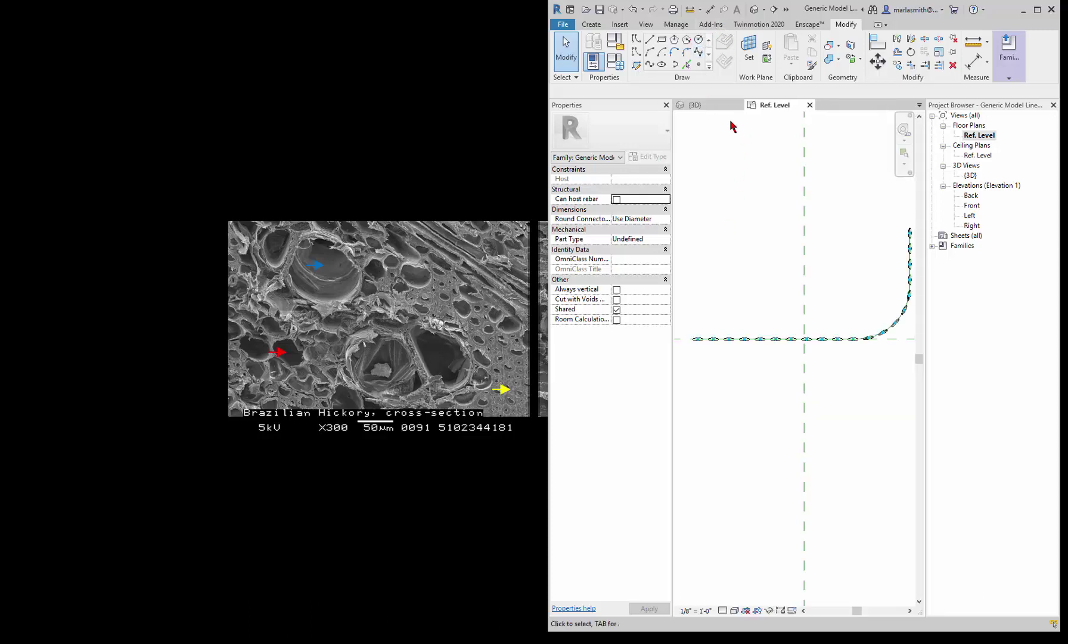
- Open a new default 3D view and orbit it to frame the curved row of half-ovals
{"action": "left_click", "coordinate": [728, 111]}
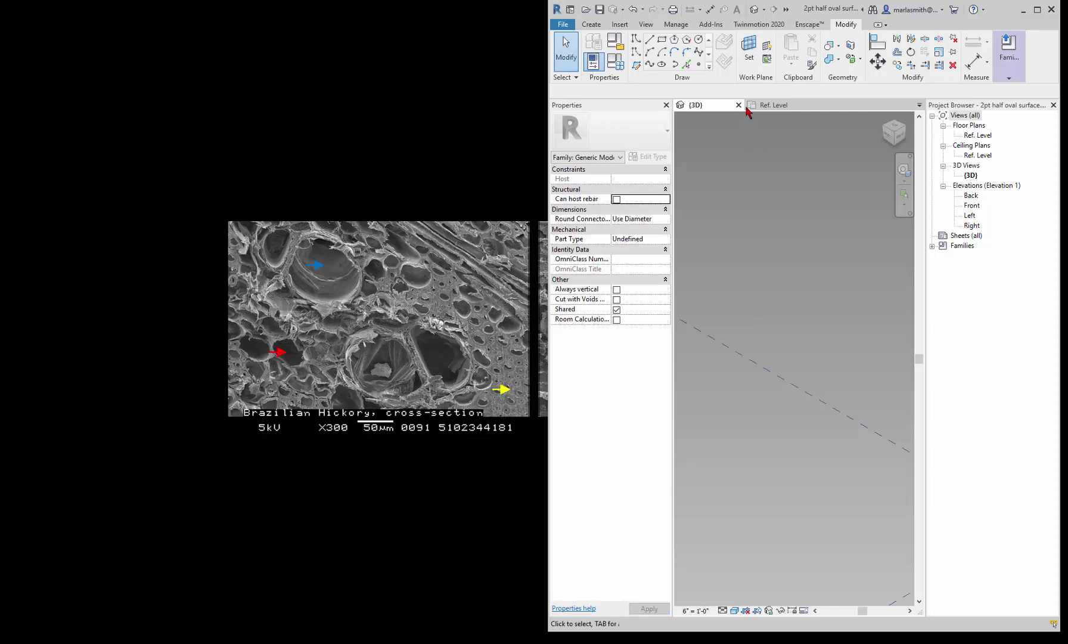
{"action": "left_click", "coordinate": [773, 108]}
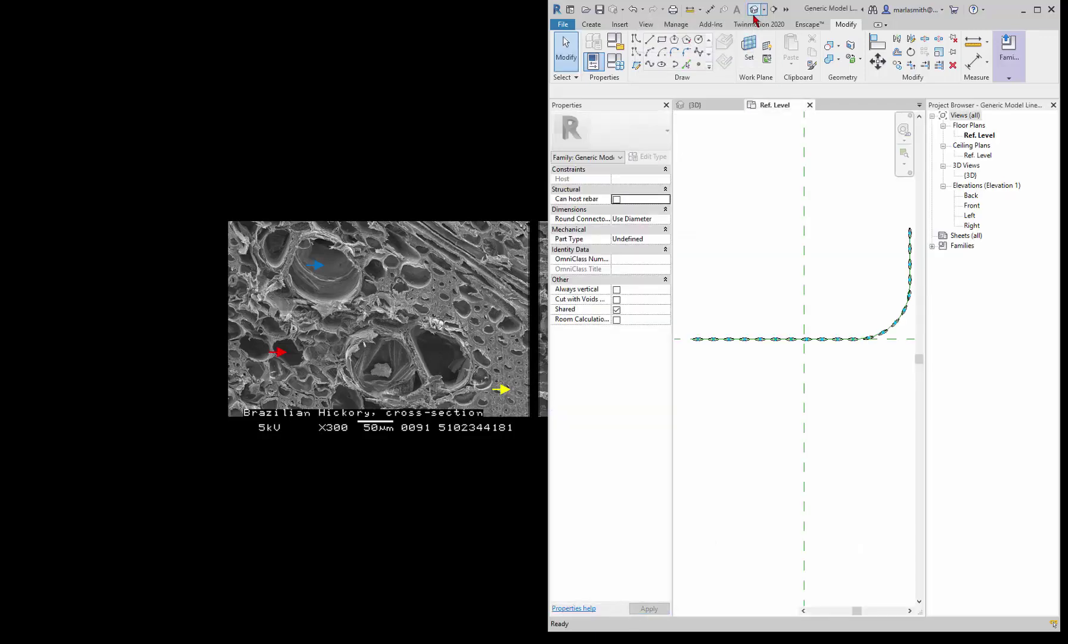
{"action": "left_click", "coordinate": [754, 10]}
{"action": "scroll", "coordinate": [758, 348], "scroll_direction": "up", "scroll_amount": 5}
{"action": "middle_click_drag", "start_coordinate": [806, 387], "coordinate": [728, 249], "text": "shift"}
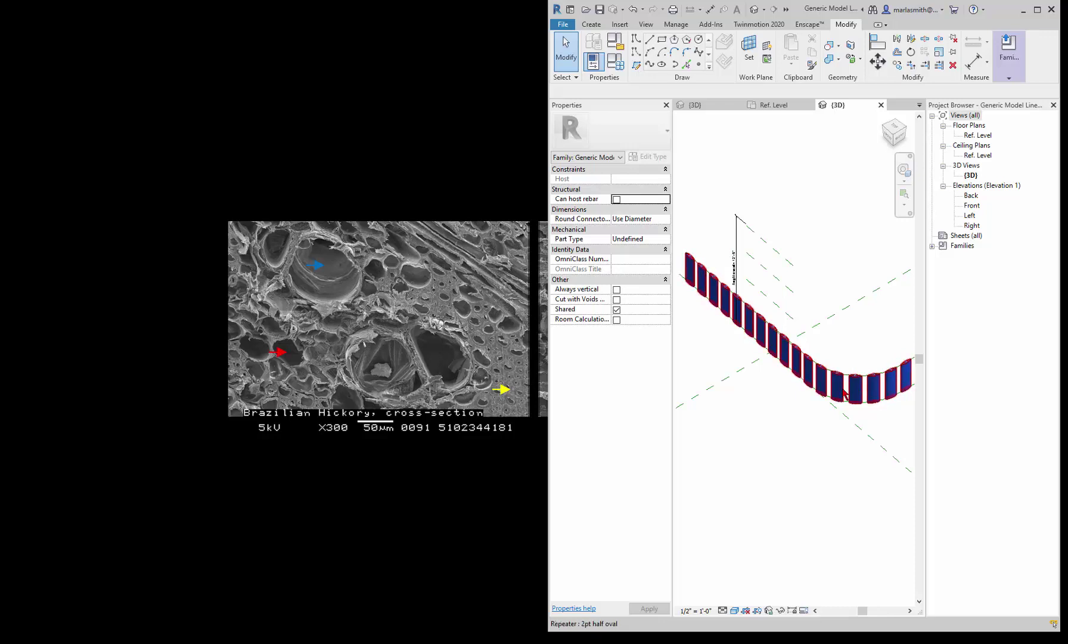
{"action": "scroll", "coordinate": [841, 382], "scroll_direction": "down", "scroll_amount": 2}
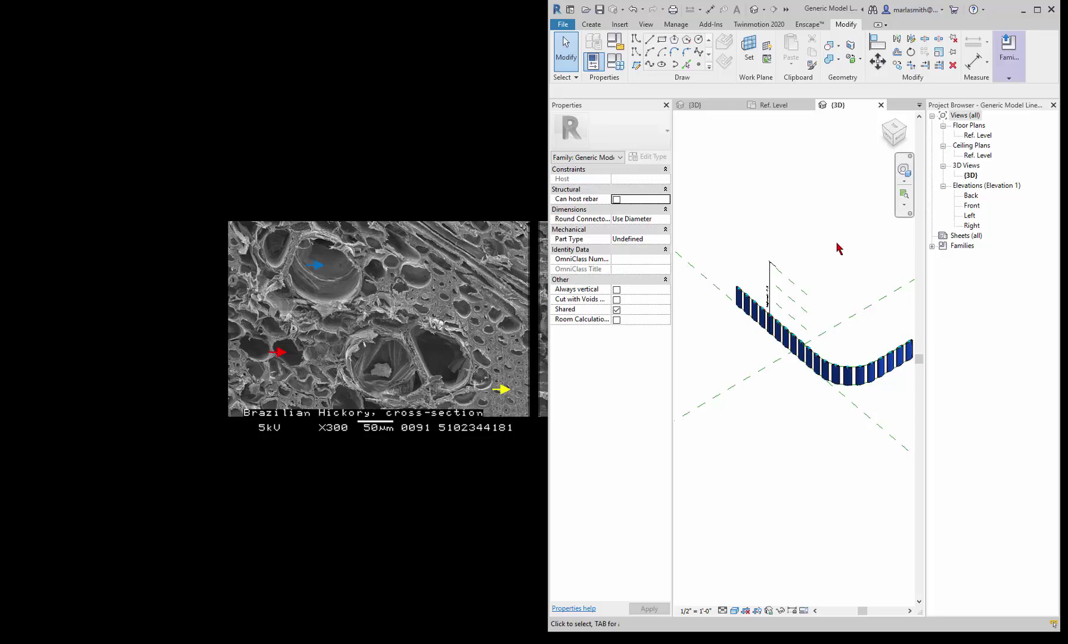
{"action": "middle_click_drag", "start_coordinate": [839, 246], "coordinate": [733, 231], "text": "shift"}
{"action": "scroll", "coordinate": [816, 236], "scroll_direction": "up", "scroll_amount": 1}
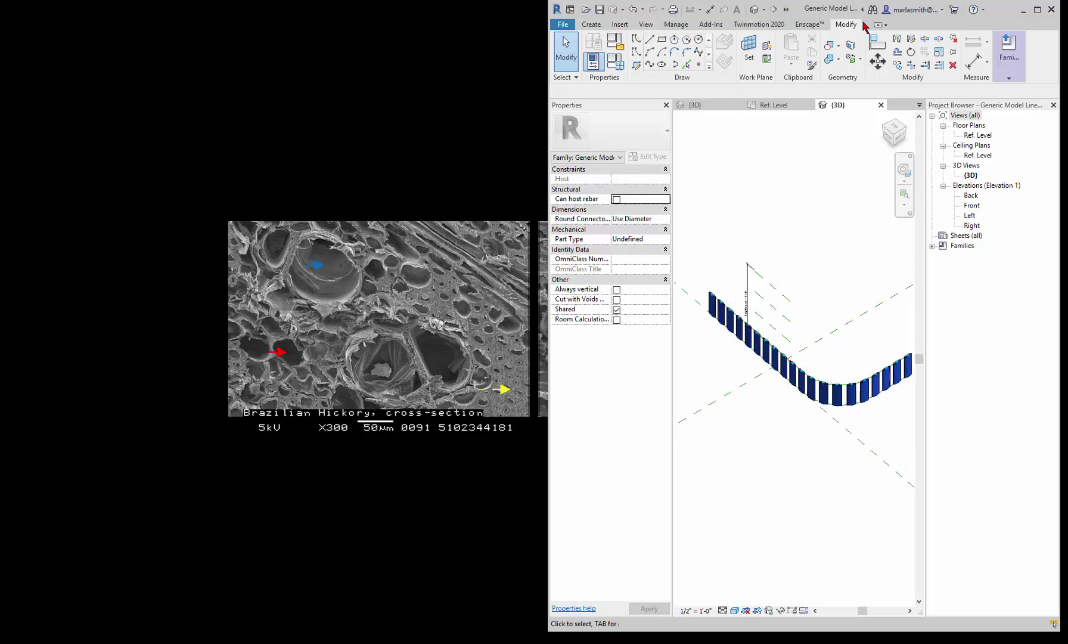
{"action": "left_click", "coordinate": [677, 25]}
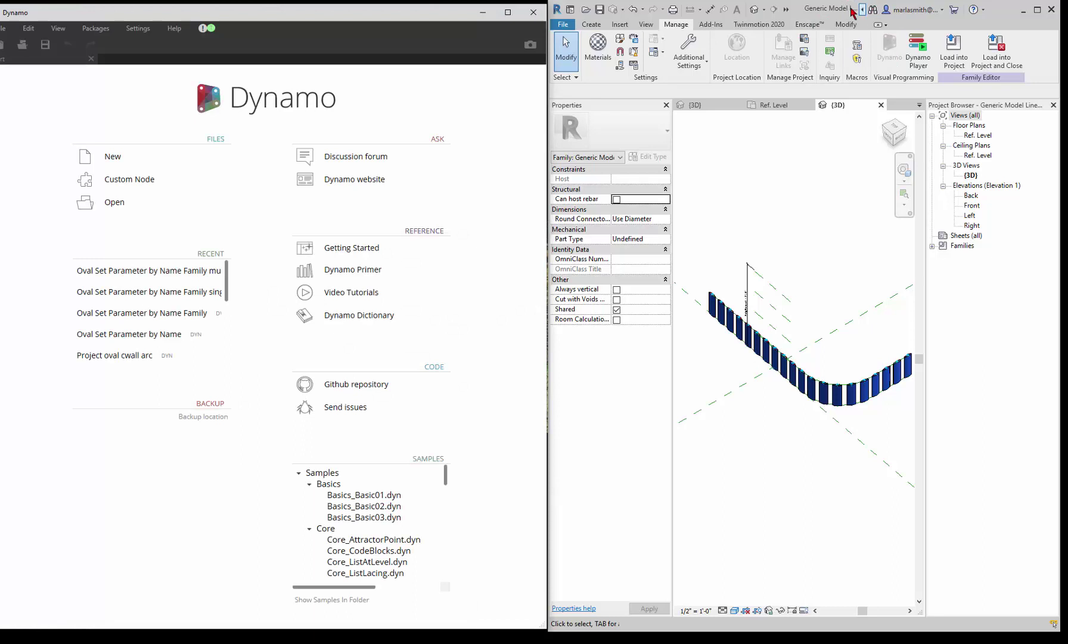
- Open the recent graph 'Oval Set Parameter by Name Family multiple types' from Dynamo's start page
{"action": "left_click", "coordinate": [148, 273]}
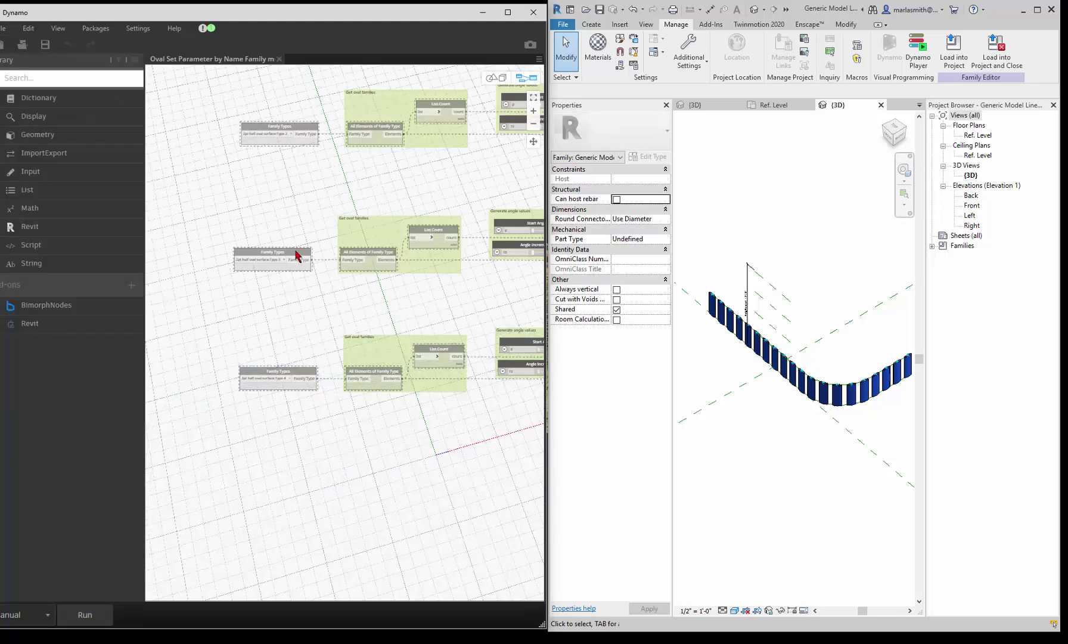
- Inspect the Family Types node, then check the half-oval components' surface type list in Revit
{"action": "scroll", "coordinate": [277, 304], "scroll_direction": "down", "scroll_amount": 3}
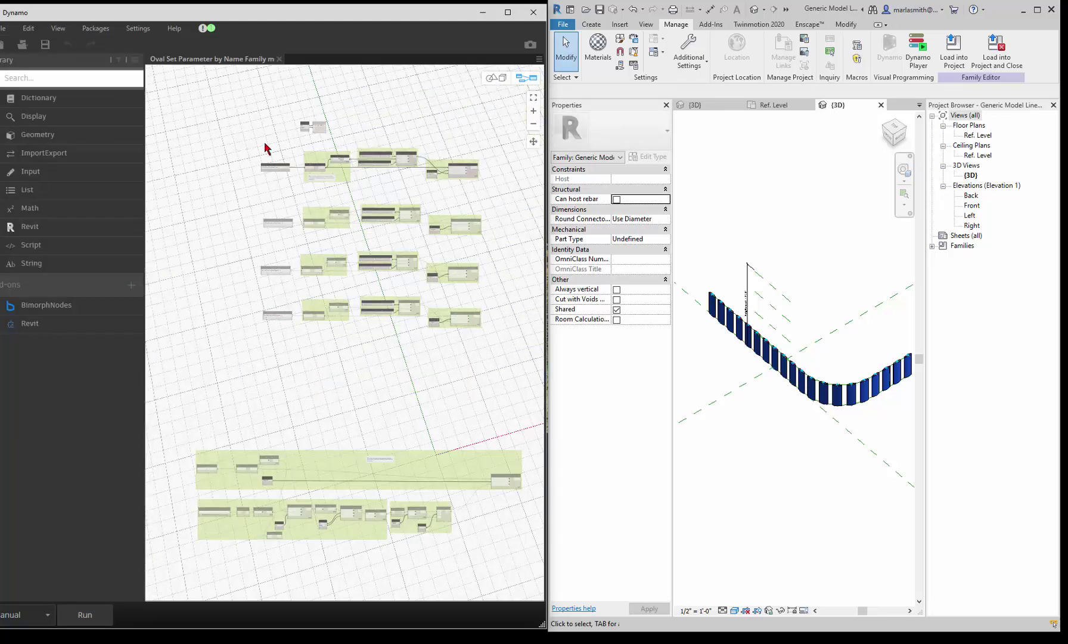
{"action": "scroll", "coordinate": [269, 165], "scroll_direction": "up", "scroll_amount": 8}
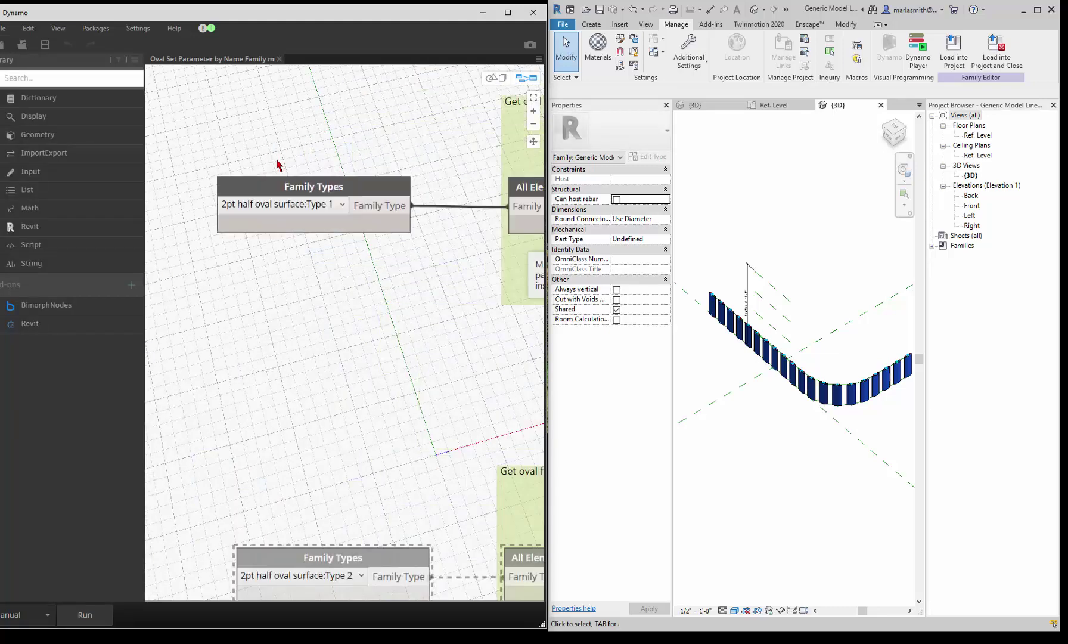
{"action": "mouse_move", "coordinate": [240, 209]}
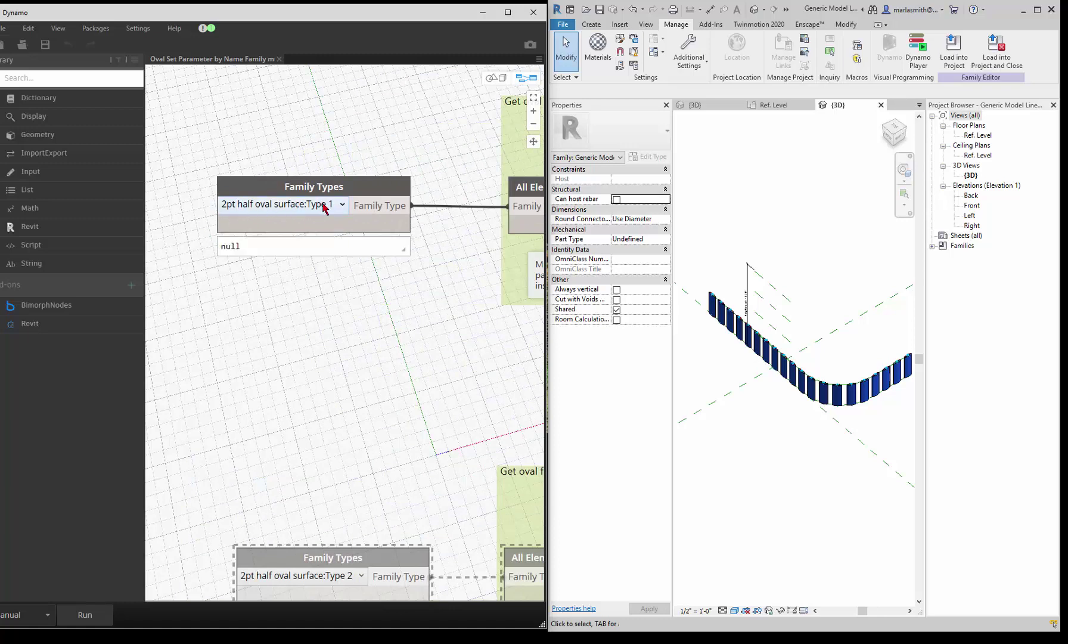
{"action": "left_click", "coordinate": [798, 436]}
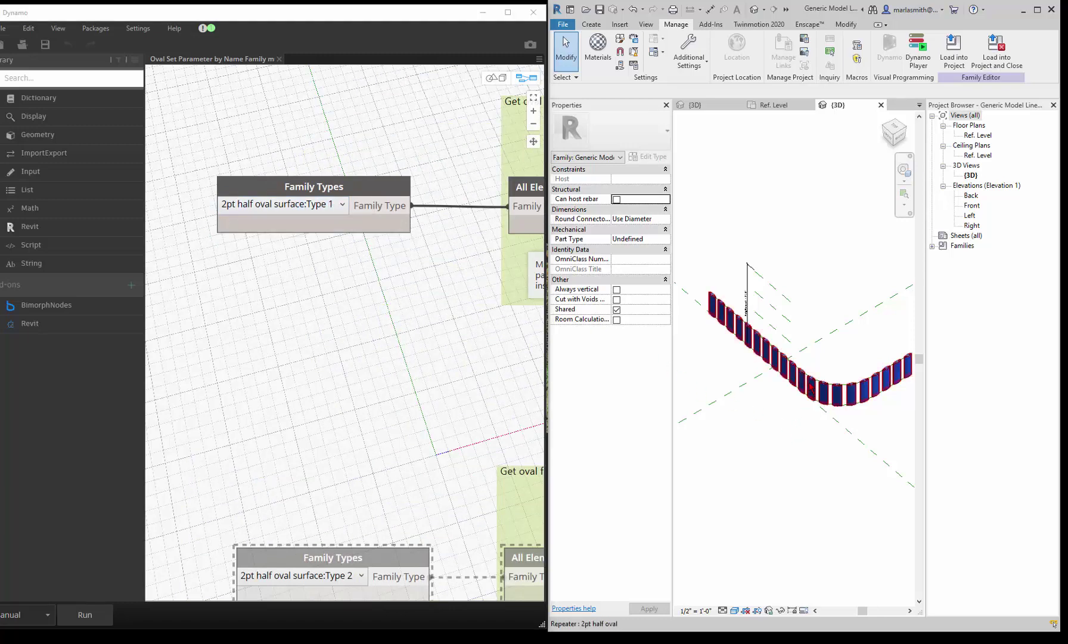
{"action": "left_click", "coordinate": [811, 388]}
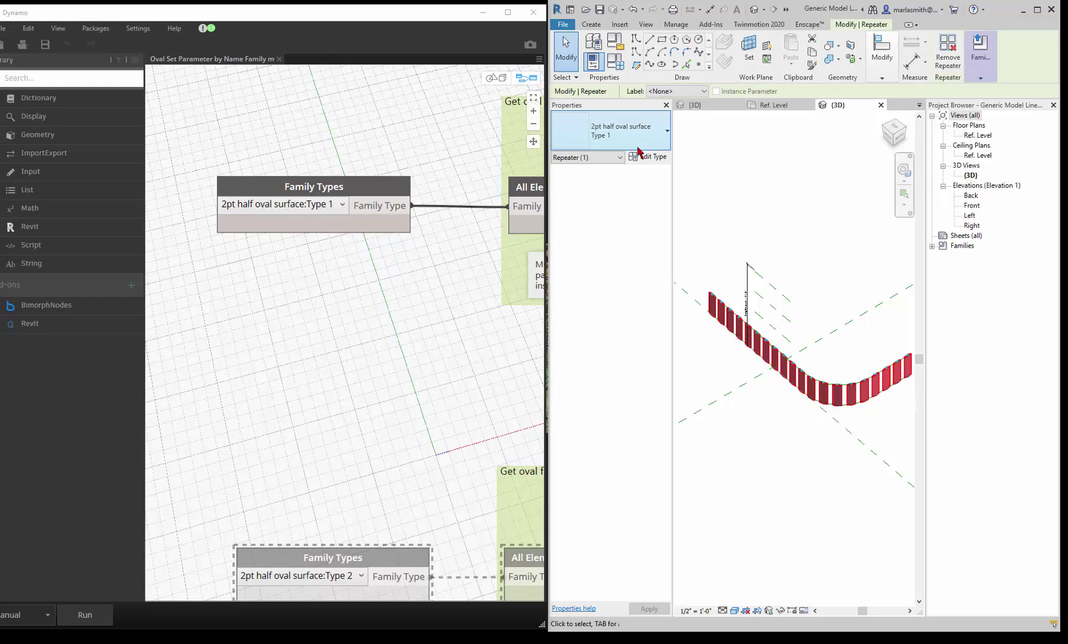
{"action": "left_click", "coordinate": [667, 131]}
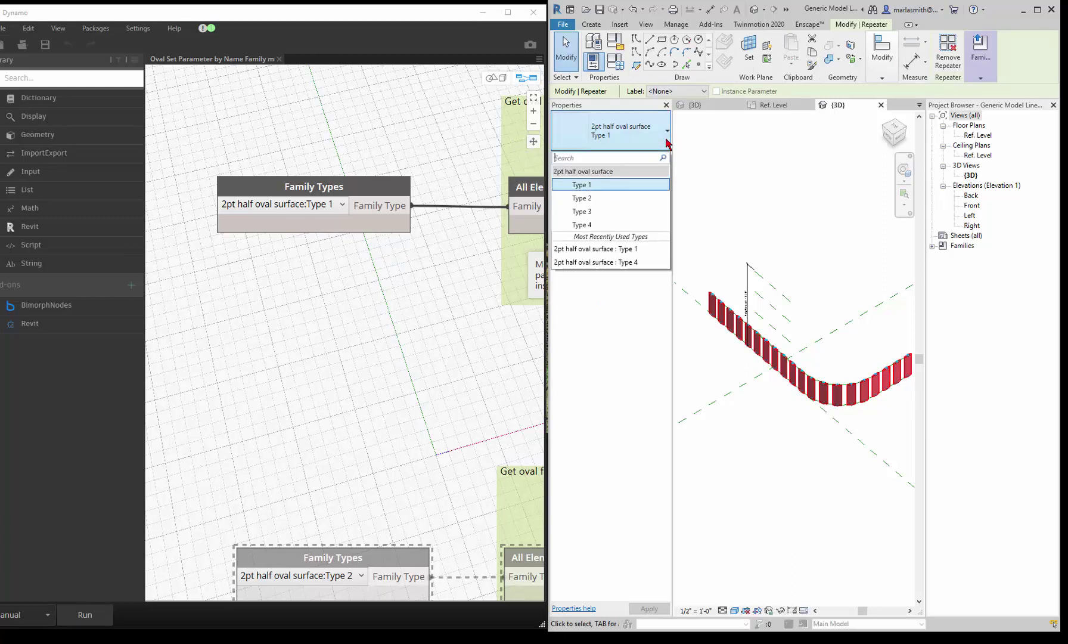
{"action": "left_click", "coordinate": [723, 209]}
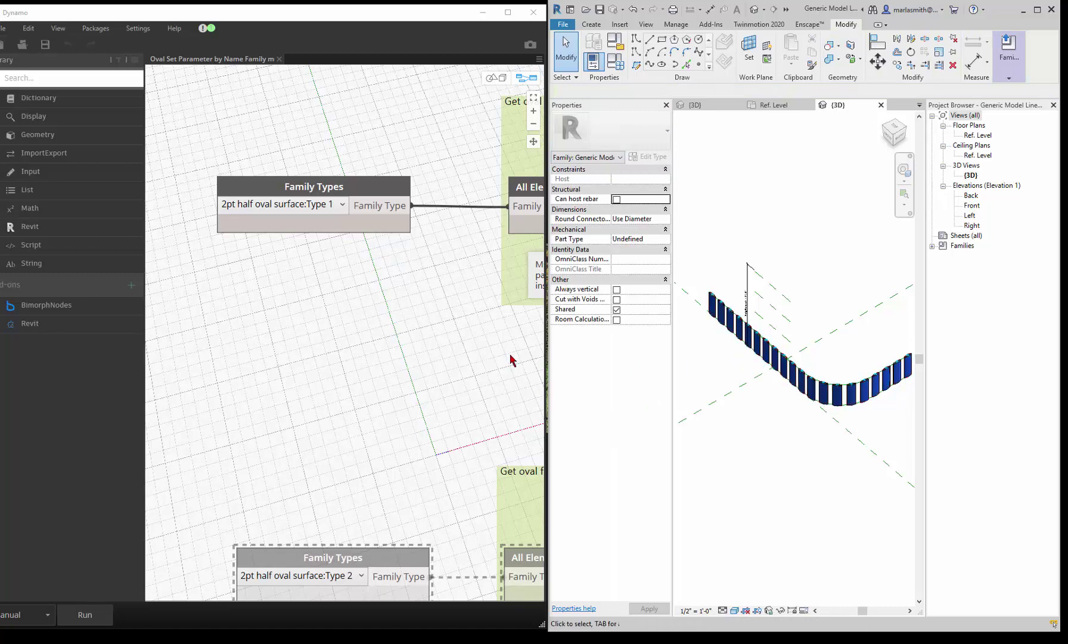
- Review the Sequence and SetParameterByName nodes that drive the angle values
{"action": "scroll", "coordinate": [294, 316], "scroll_direction": "down", "scroll_amount": 3}
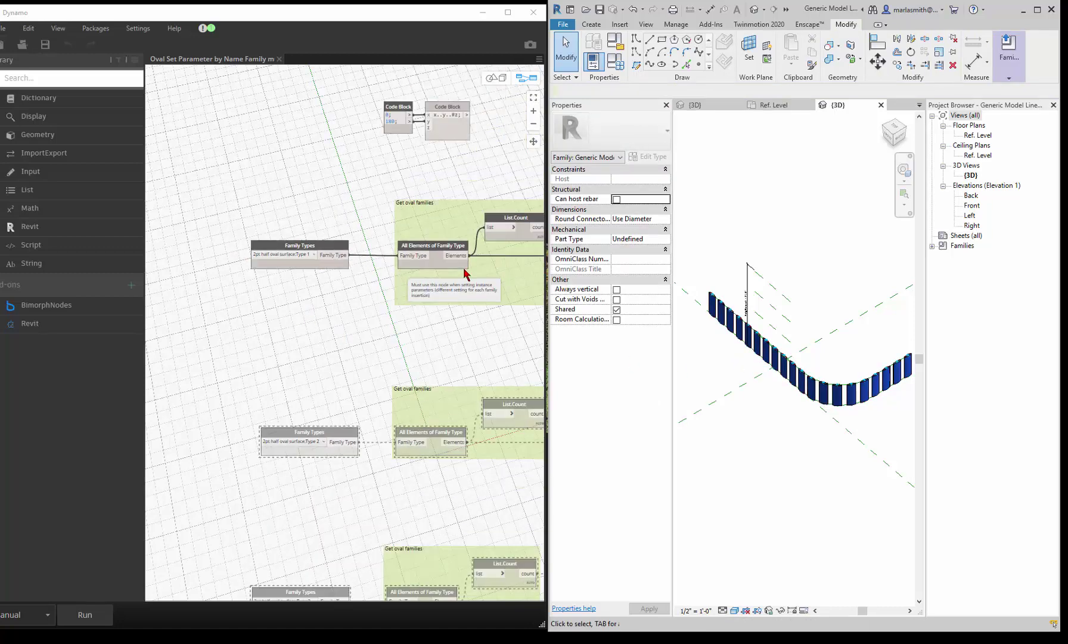
{"action": "scroll", "coordinate": [465, 274], "scroll_direction": "up", "scroll_amount": 3}
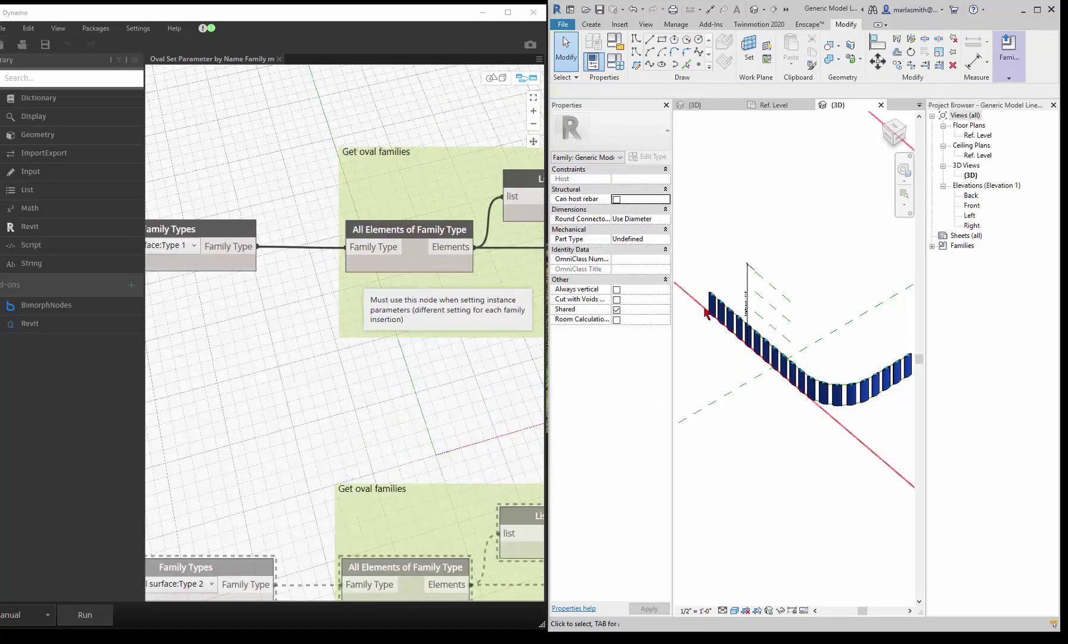
{"action": "scroll", "coordinate": [285, 266], "scroll_direction": "down", "scroll_amount": 3}
{"action": "scroll", "coordinate": [386, 275], "scroll_direction": "up", "scroll_amount": 3}
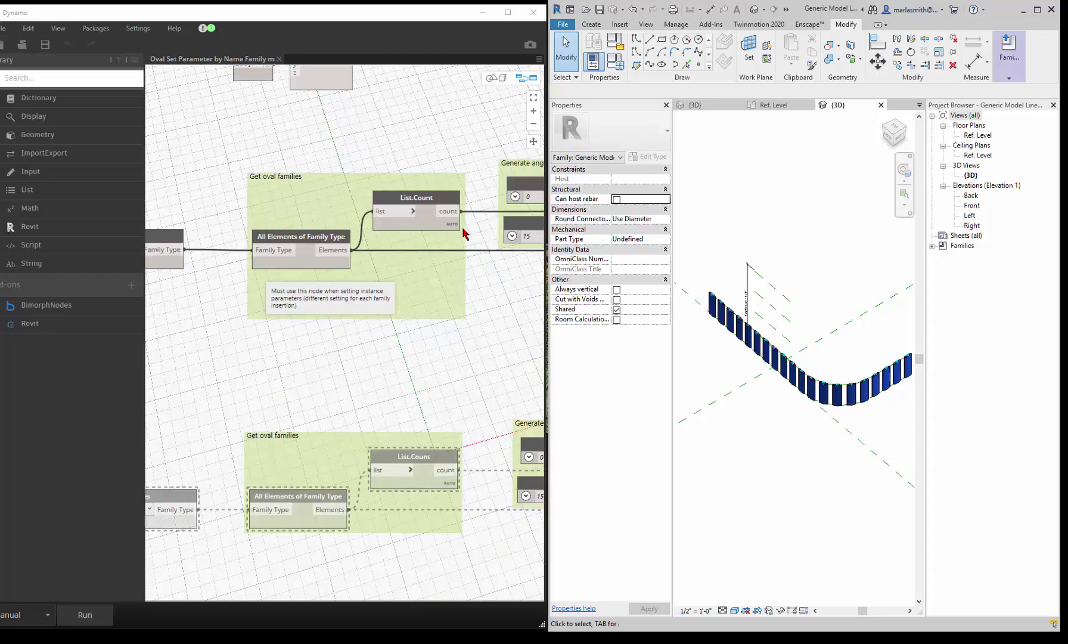
{"action": "scroll", "coordinate": [327, 241], "scroll_direction": "down", "scroll_amount": 3}
{"action": "scroll", "coordinate": [512, 223], "scroll_direction": "up", "scroll_amount": 3}
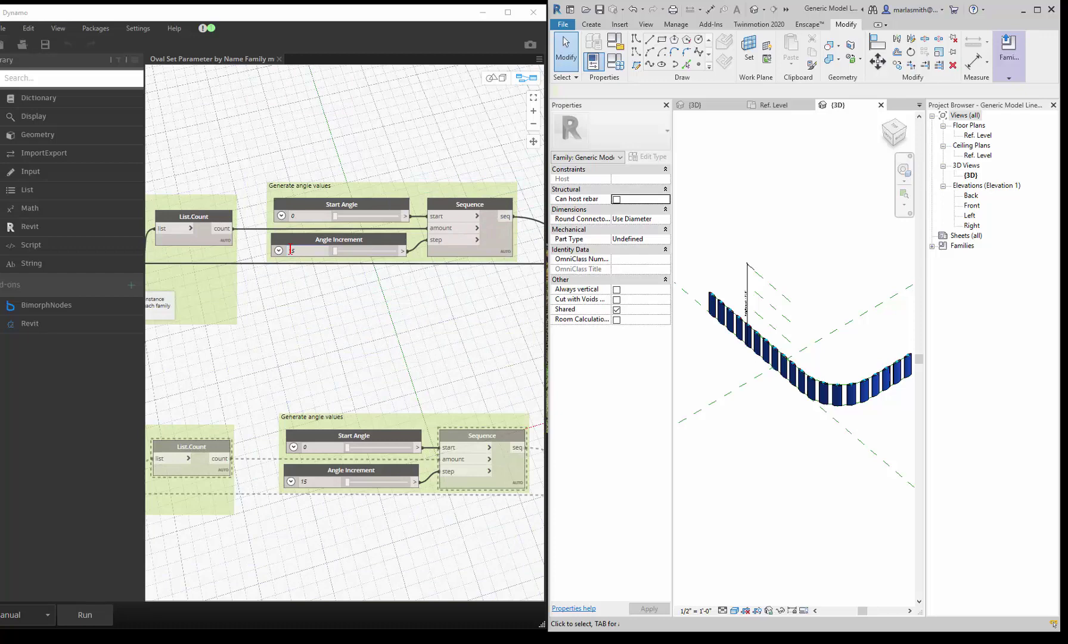
{"action": "mouse_move", "coordinate": [514, 260]}
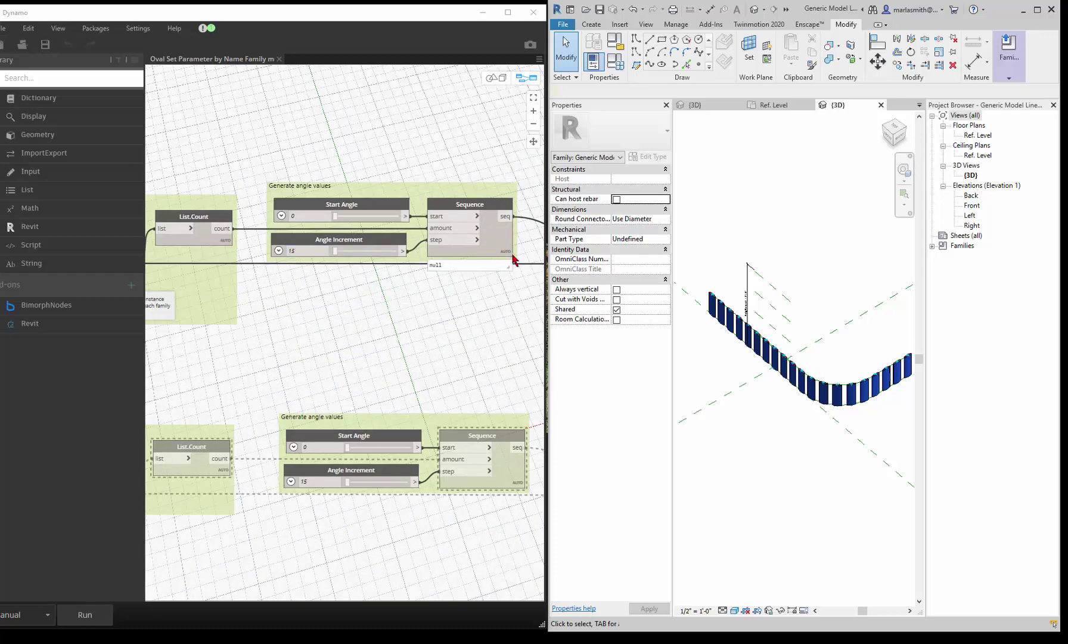
{"action": "scroll", "coordinate": [253, 250], "scroll_direction": "down", "scroll_amount": 3}
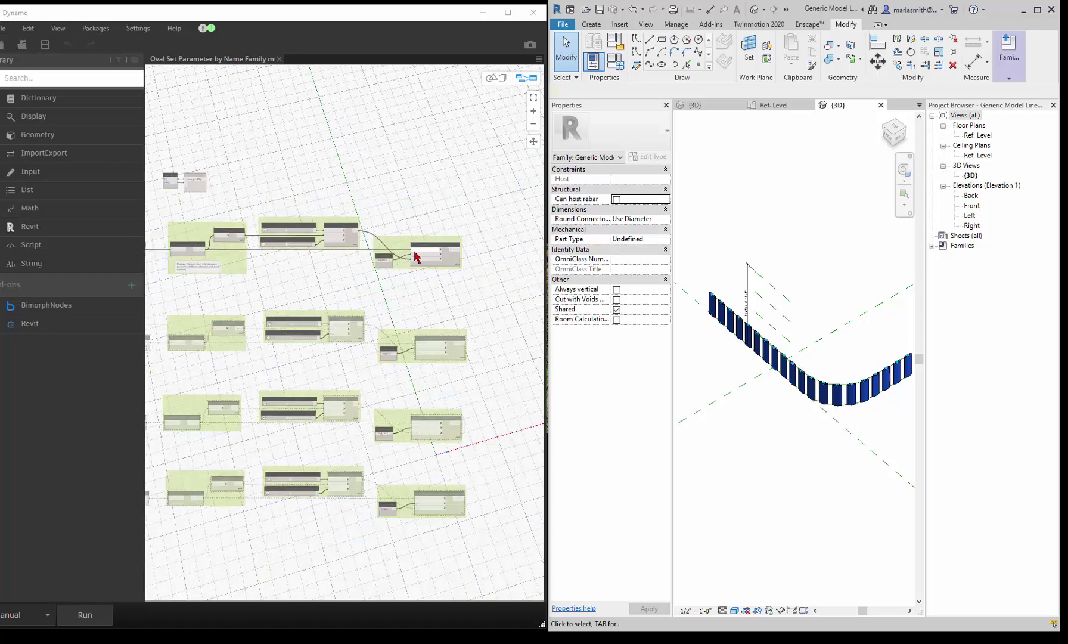
{"action": "scroll", "coordinate": [383, 284], "scroll_direction": "up", "scroll_amount": 2}
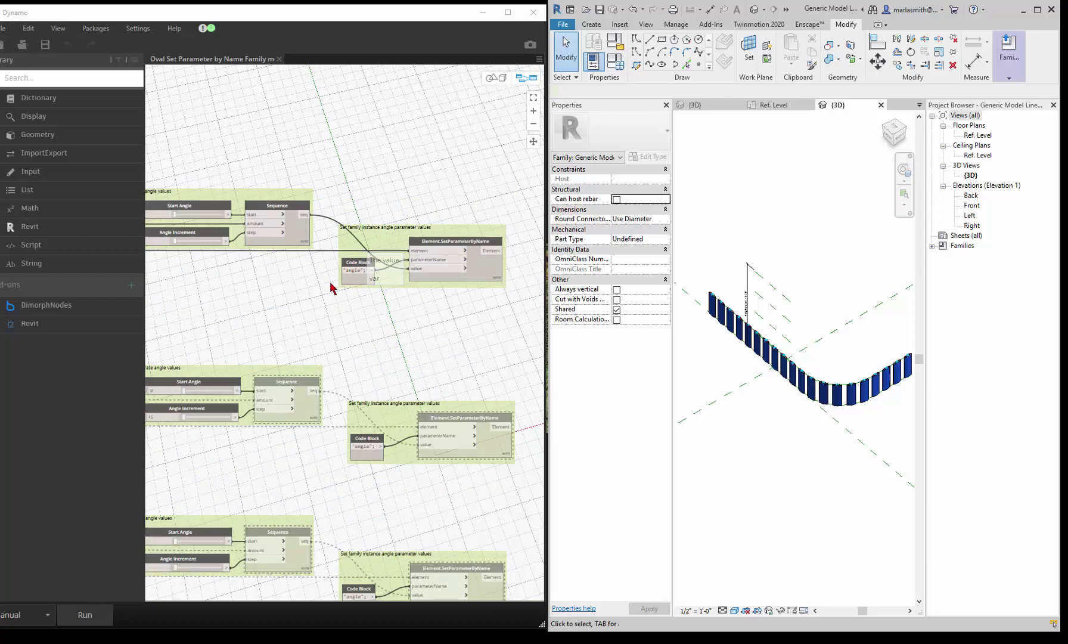
{"action": "mouse_move", "coordinate": [356, 271]}
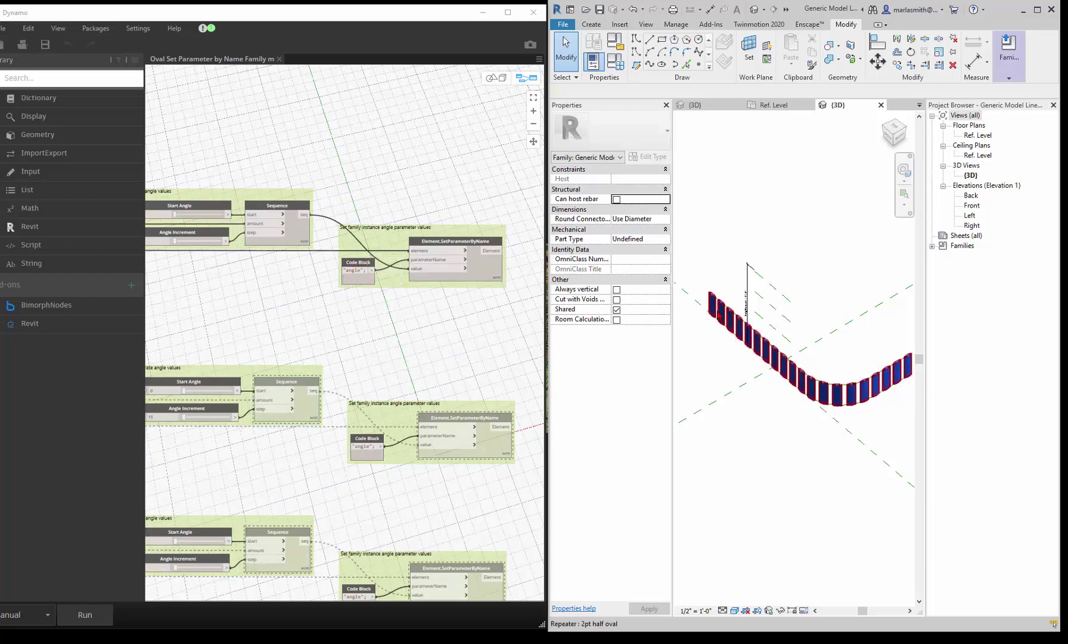
{"action": "scroll", "coordinate": [784, 311], "scroll_direction": "down", "scroll_amount": 3}
{"action": "scroll", "coordinate": [764, 349], "scroll_direction": "up", "scroll_amount": 3}
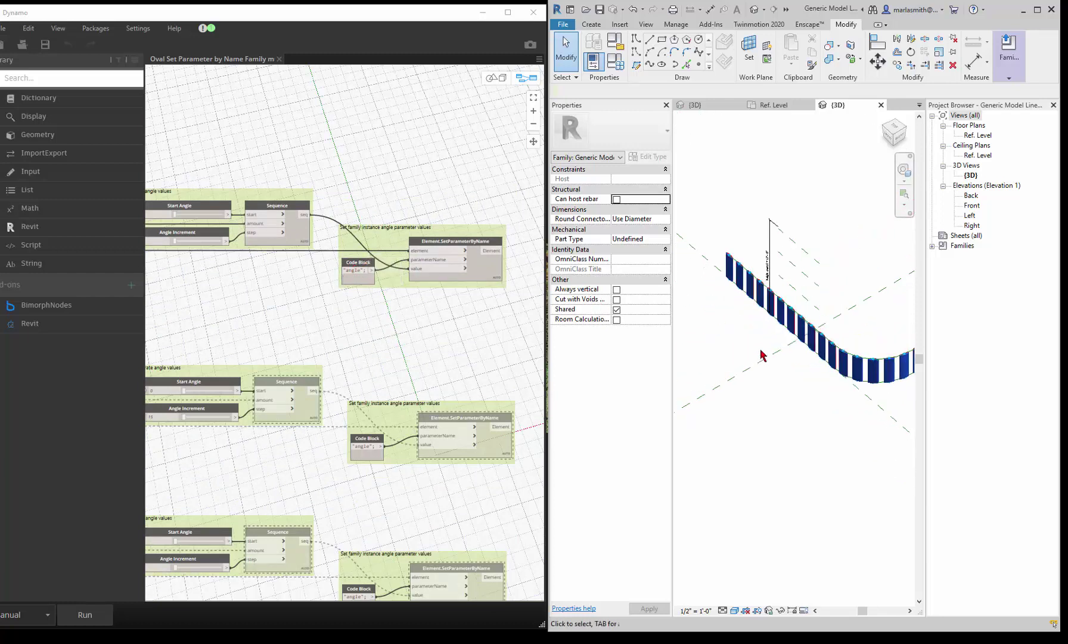
{"action": "scroll", "coordinate": [358, 322], "scroll_direction": "down", "scroll_amount": 5}
{"action": "scroll", "coordinate": [274, 325], "scroll_direction": "up", "scroll_amount": 2}
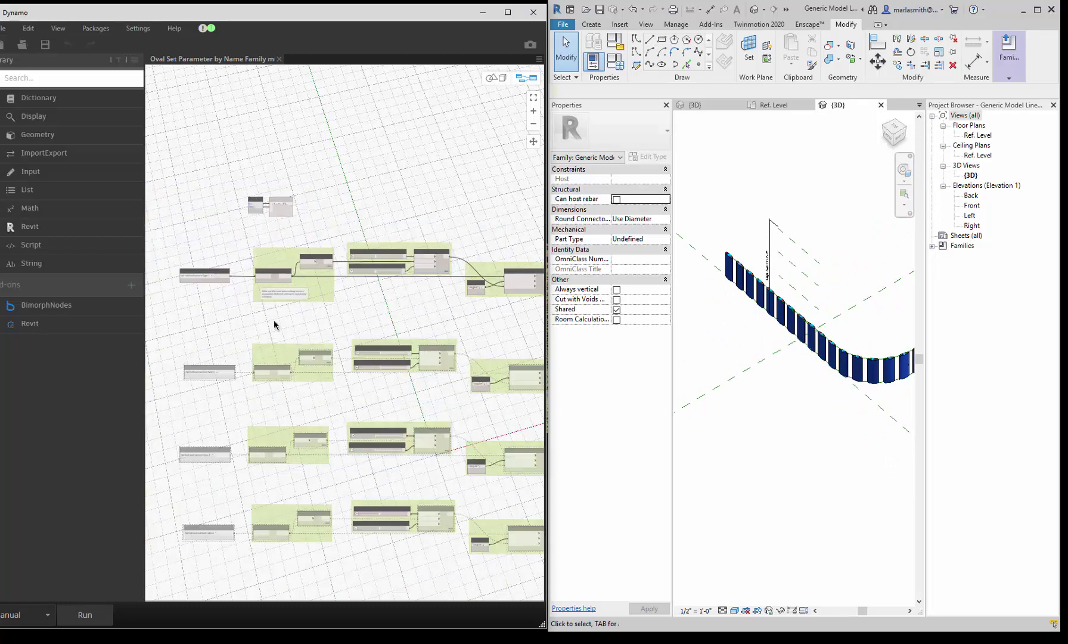
- Run the Dynamo graph and open the Ref. Level floor plan
{"action": "left_click", "coordinate": [85, 615]}
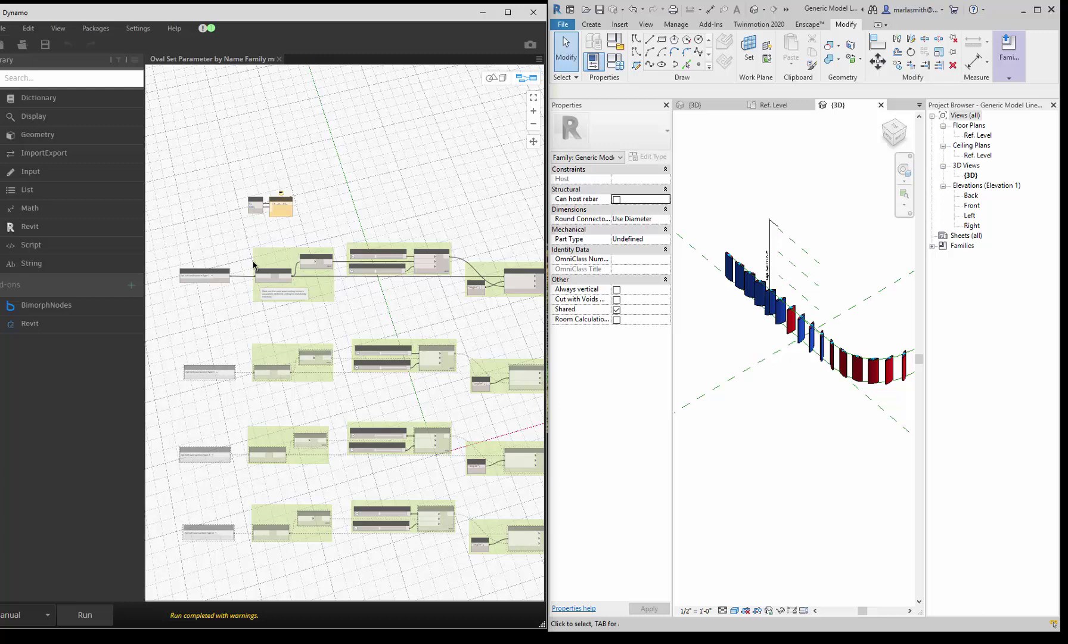
{"action": "double_click", "coordinate": [978, 135]}
{"action": "scroll", "coordinate": [695, 350], "scroll_direction": "up", "scroll_amount": 5}
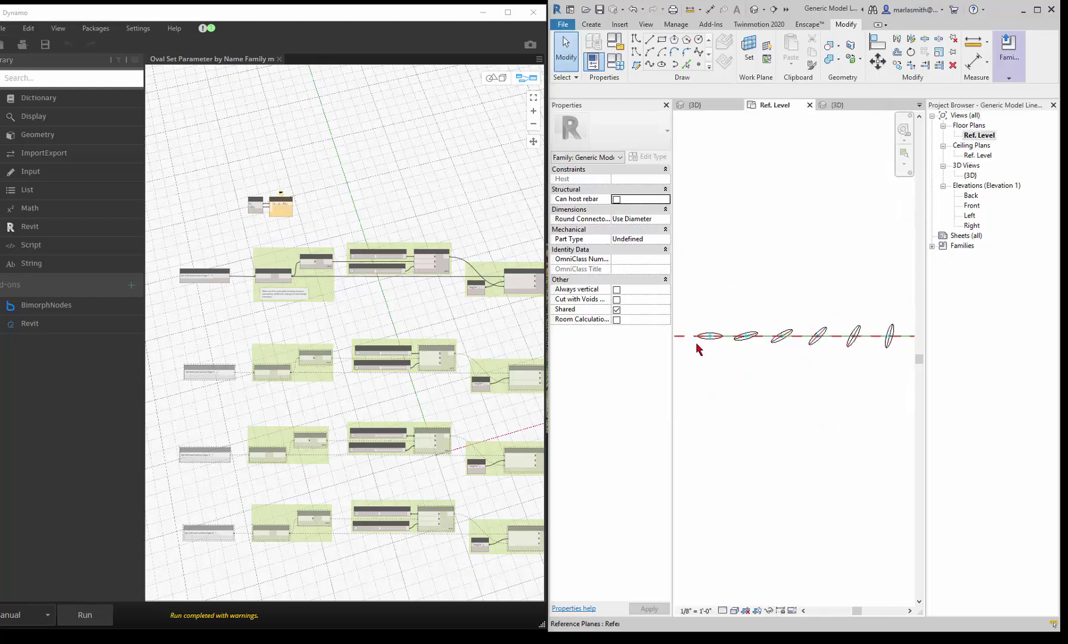
- Select the first and second ovals to confirm their angles of 0° and 15°
{"action": "left_click", "coordinate": [706, 339]}
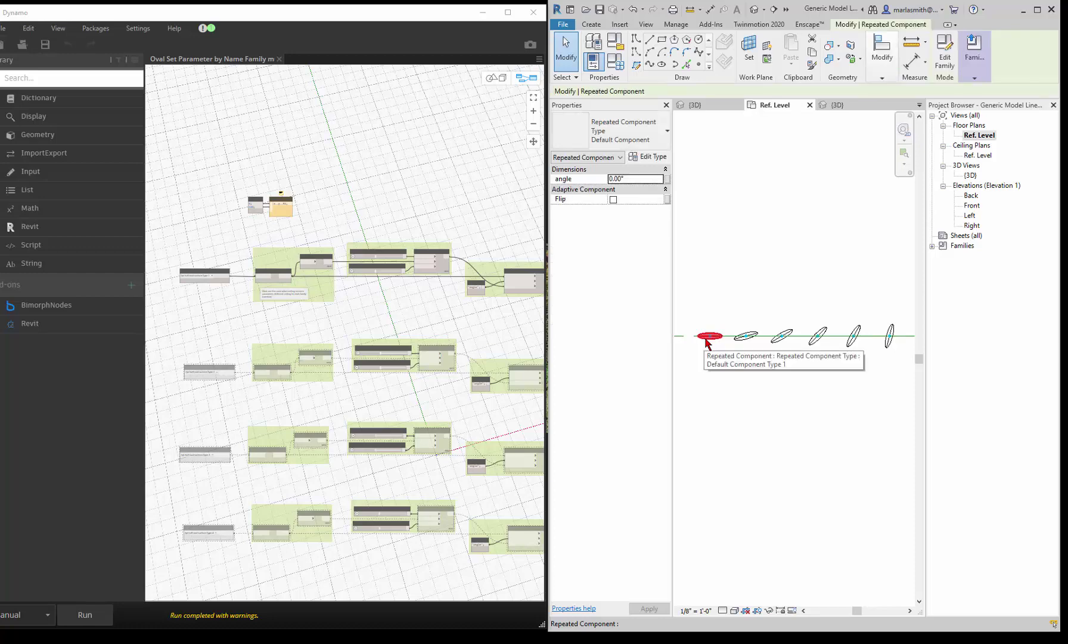
{"action": "key", "text": "Escape"}
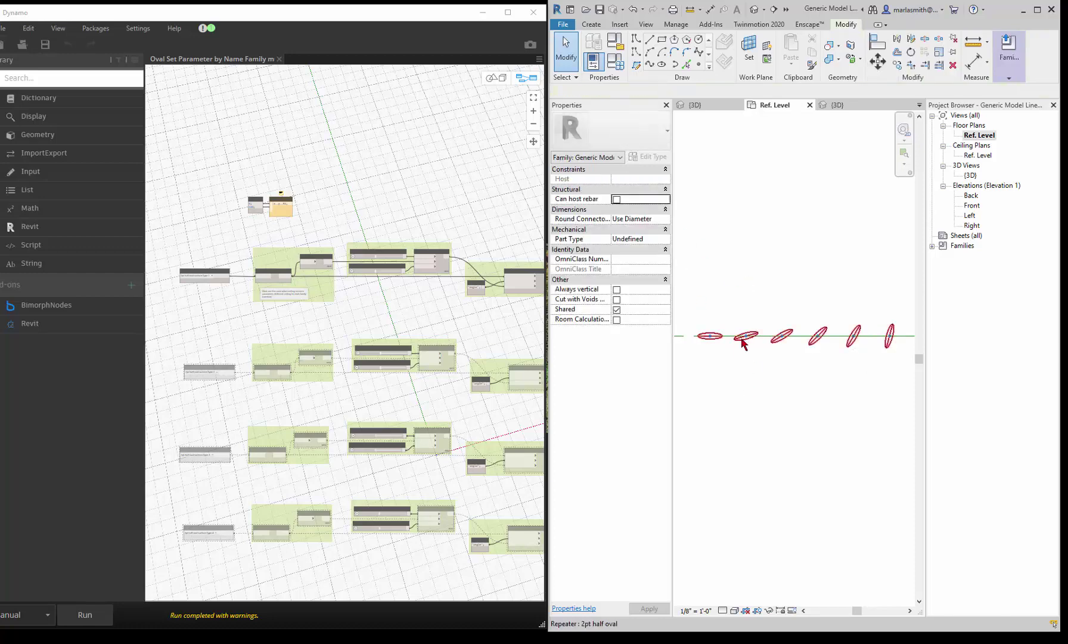
{"action": "left_click", "coordinate": [746, 335]}
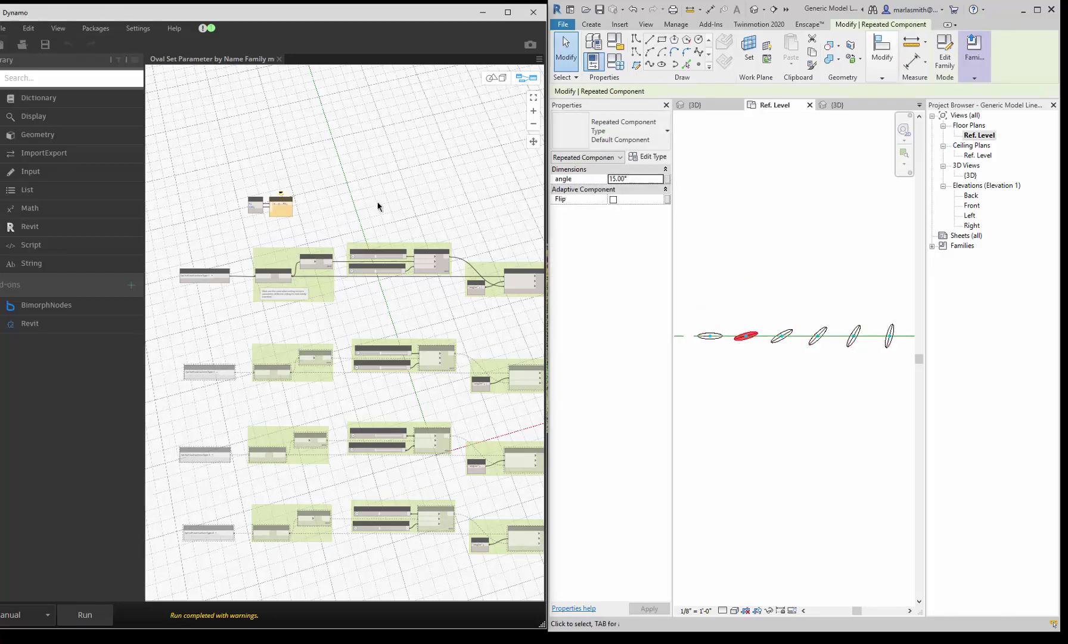
{"action": "scroll", "coordinate": [329, 196], "scroll_direction": "down", "scroll_amount": 3}
{"action": "scroll", "coordinate": [380, 244], "scroll_direction": "up", "scroll_amount": 5}
{"action": "scroll", "coordinate": [380, 243], "scroll_direction": "up", "scroll_amount": 4}
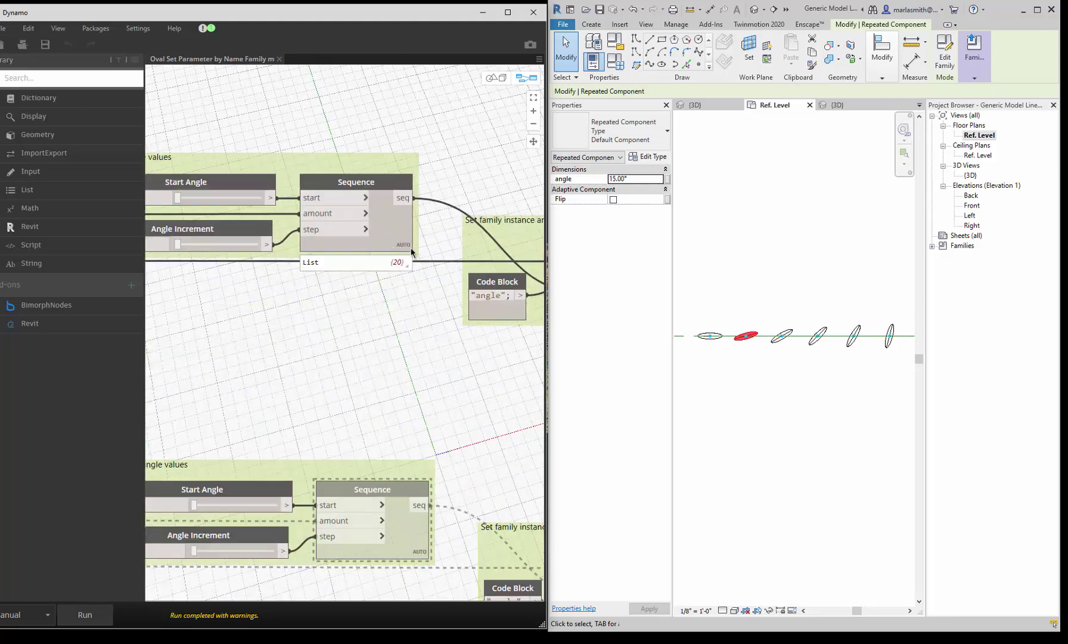
{"action": "mouse_move", "coordinate": [408, 265]}
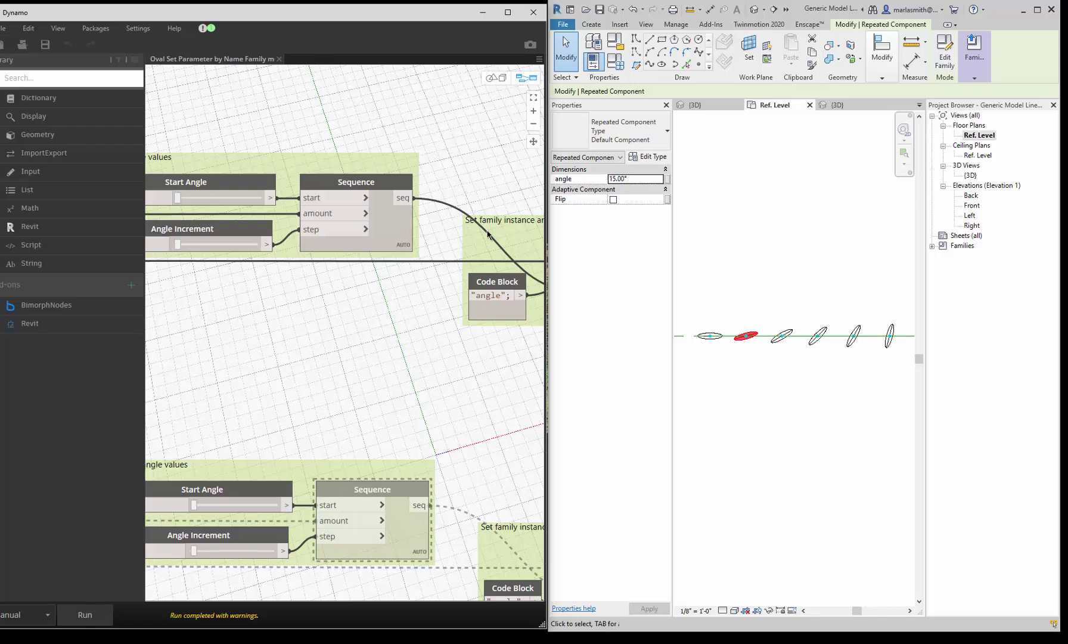
{"action": "left_click", "coordinate": [793, 244]}
- Return to the {3D} view to see the half-oval row twisting along the curve
{"action": "scroll", "coordinate": [776, 251], "scroll_direction": "down", "scroll_amount": 3}
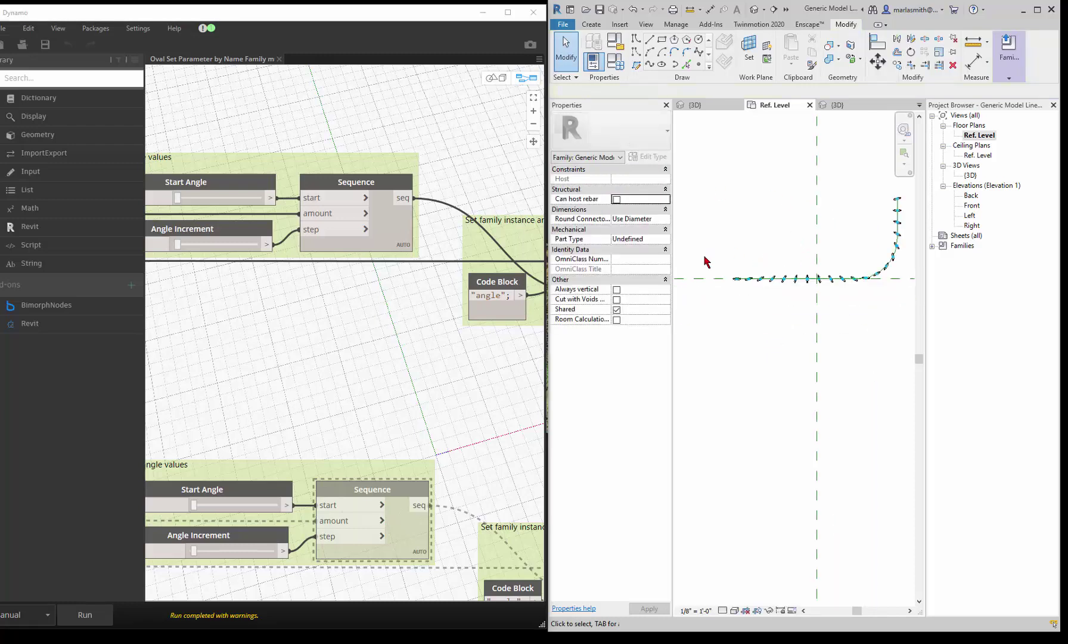
{"action": "scroll", "coordinate": [910, 226], "scroll_direction": "up", "scroll_amount": 2}
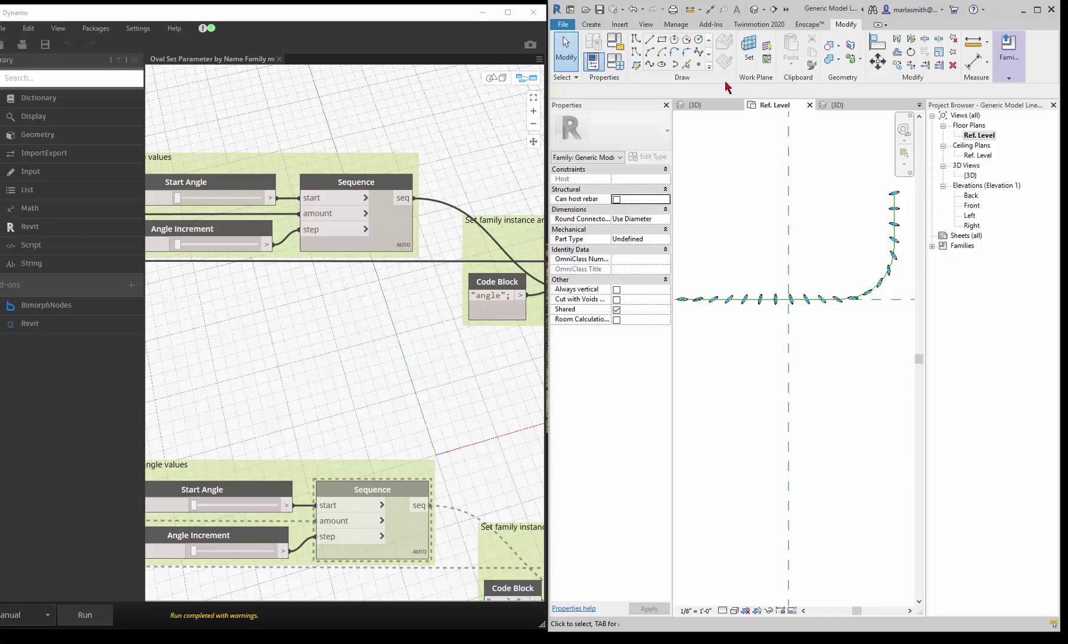
{"action": "left_click", "coordinate": [755, 11]}
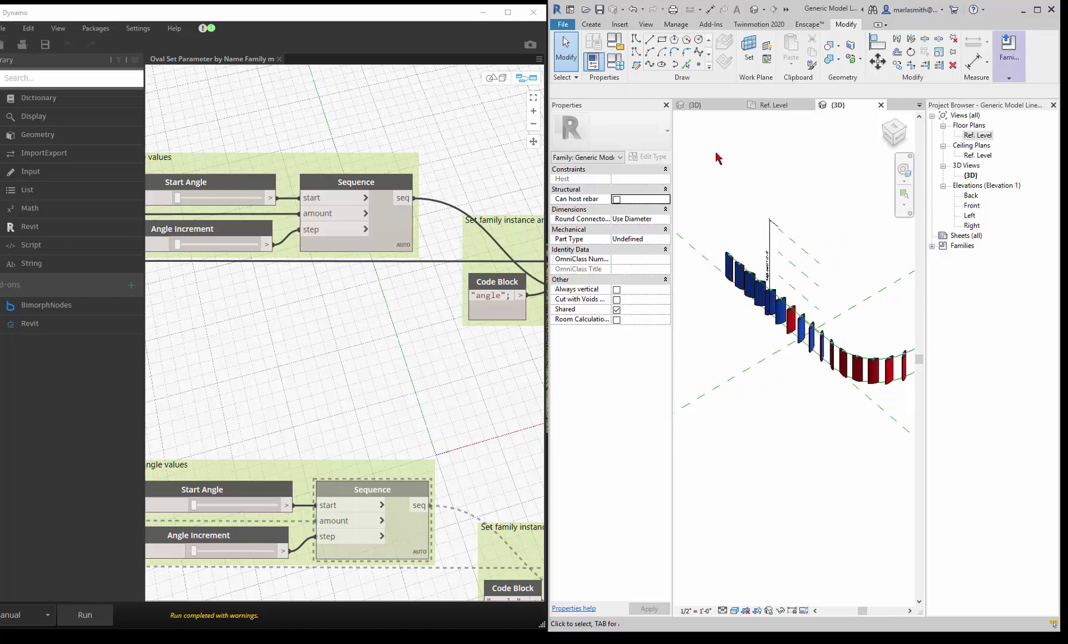
- Start a reference line using the Pick Lines draw option
{"action": "left_click", "coordinate": [593, 25]}
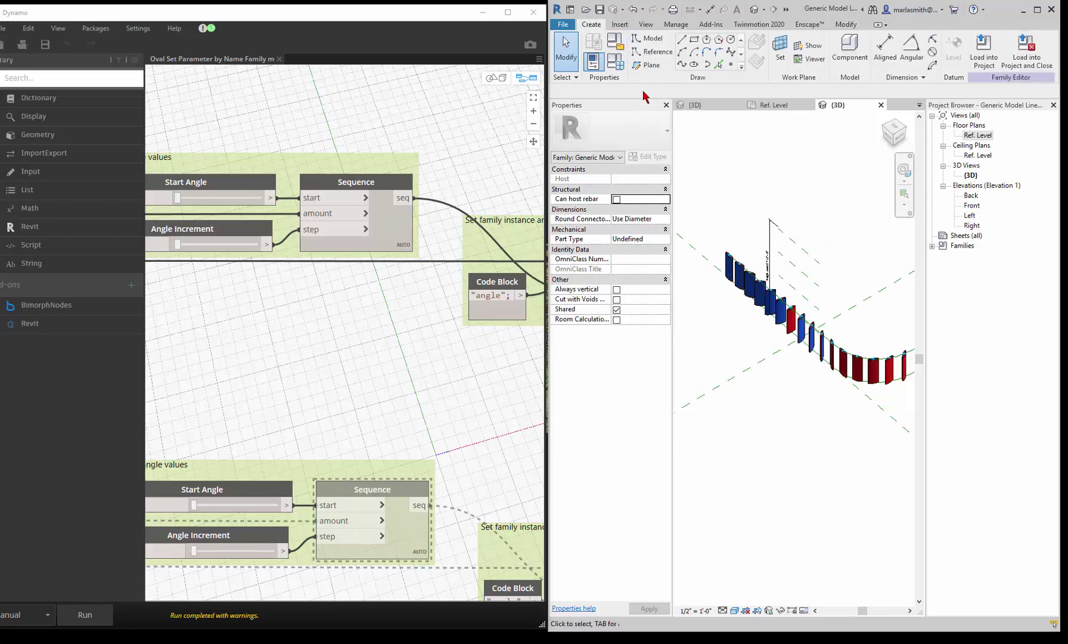
{"action": "left_click", "coordinate": [658, 52]}
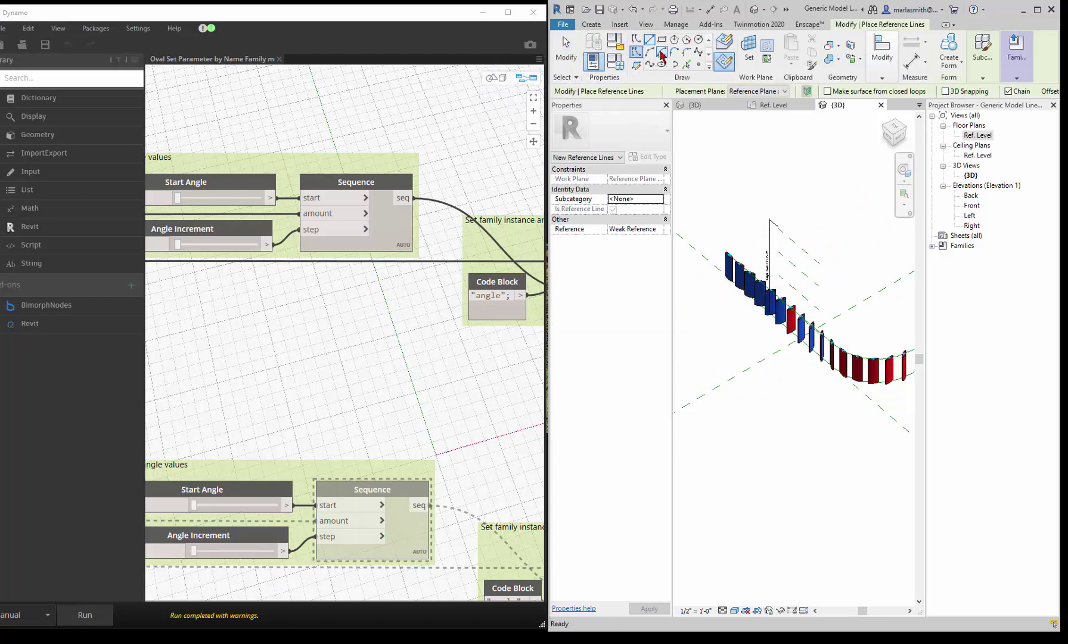
{"action": "left_click", "coordinate": [687, 63]}
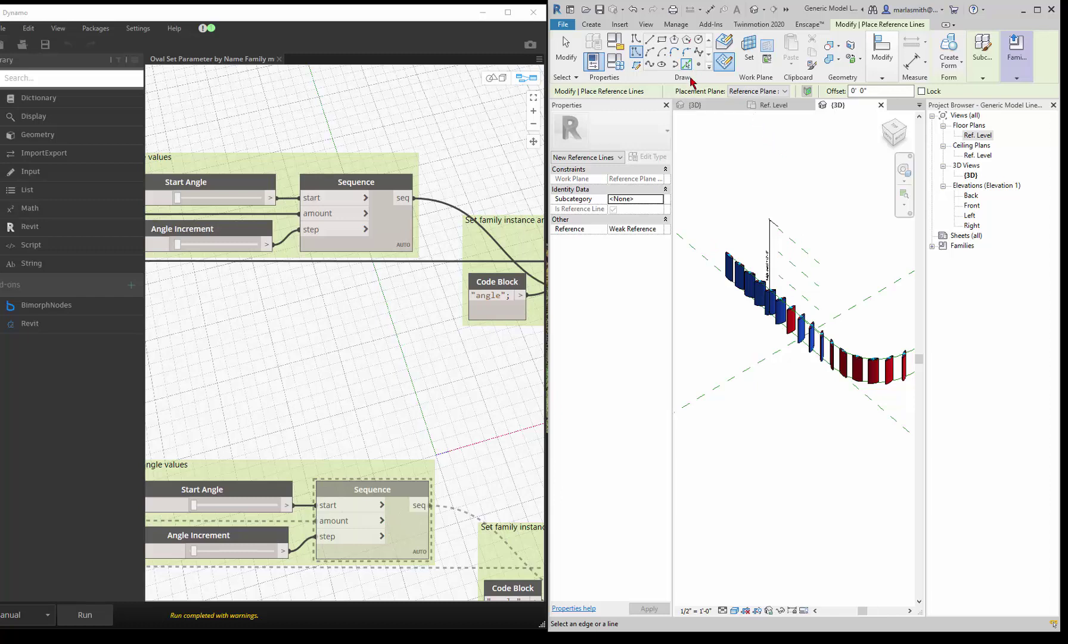
- Set the placement plane to RP3, pick the curved path line, and finish placement
{"action": "left_click", "coordinate": [786, 92]}
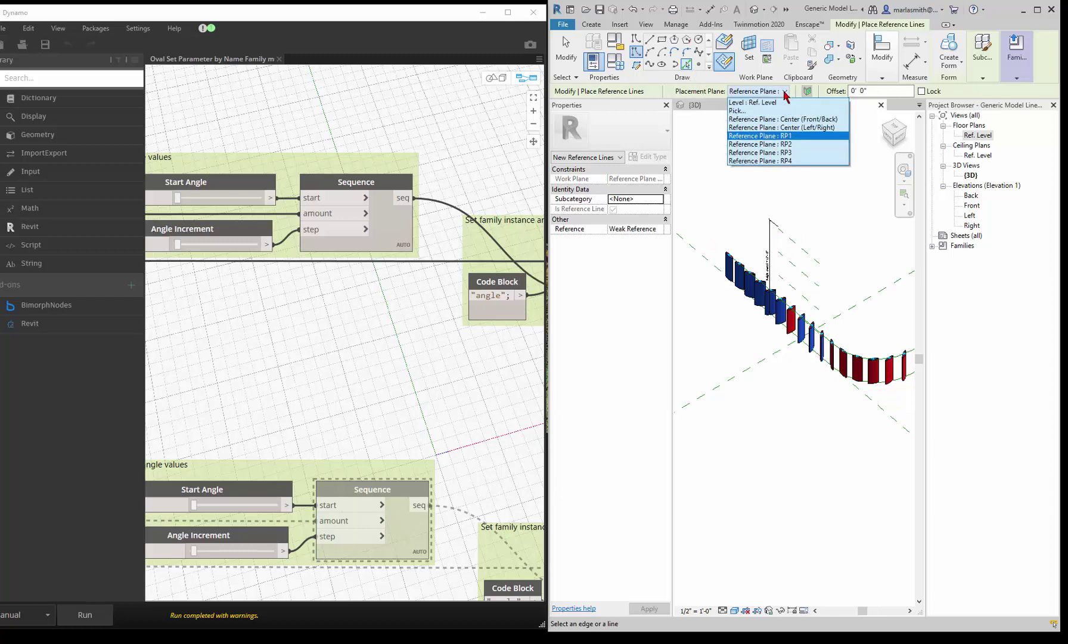
{"action": "left_click", "coordinate": [789, 150]}
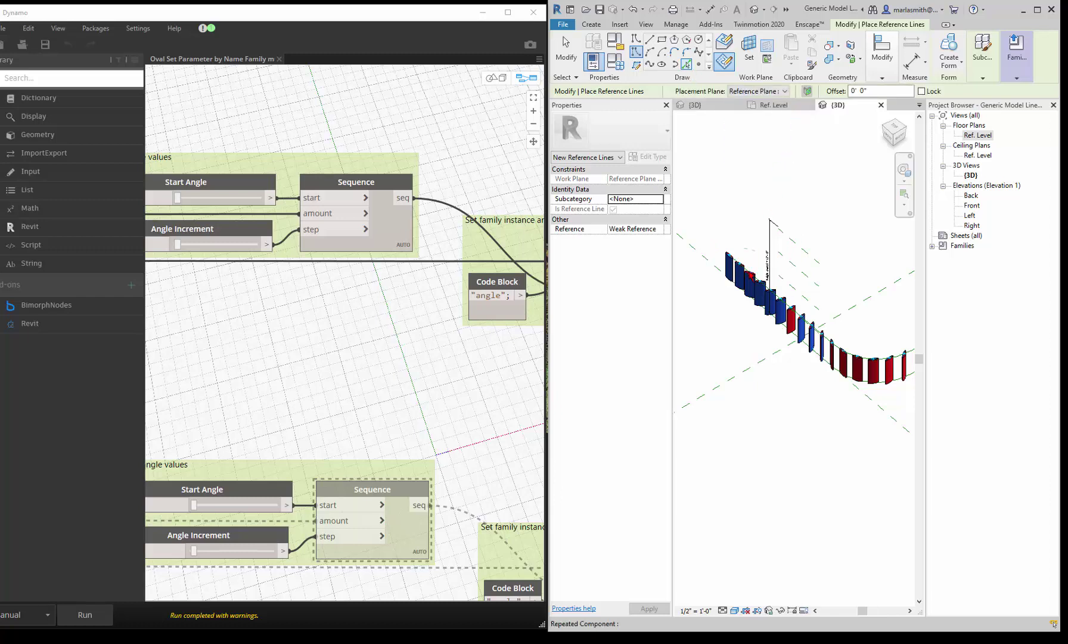
{"action": "scroll", "coordinate": [752, 277], "scroll_direction": "up", "scroll_amount": 2}
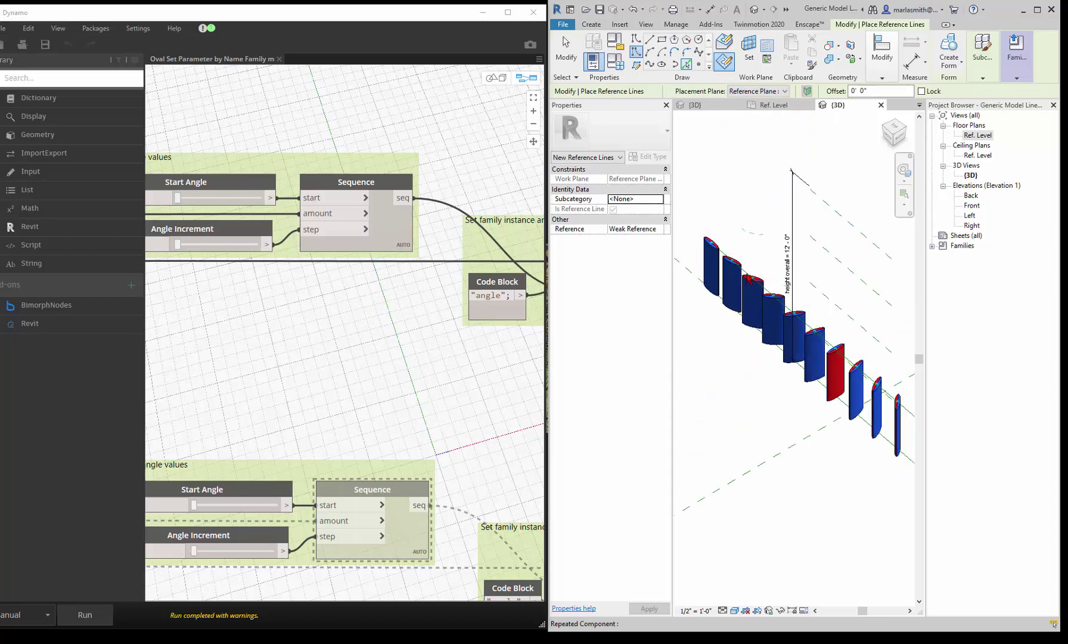
{"action": "scroll", "coordinate": [750, 278], "scroll_direction": "up", "scroll_amount": 3}
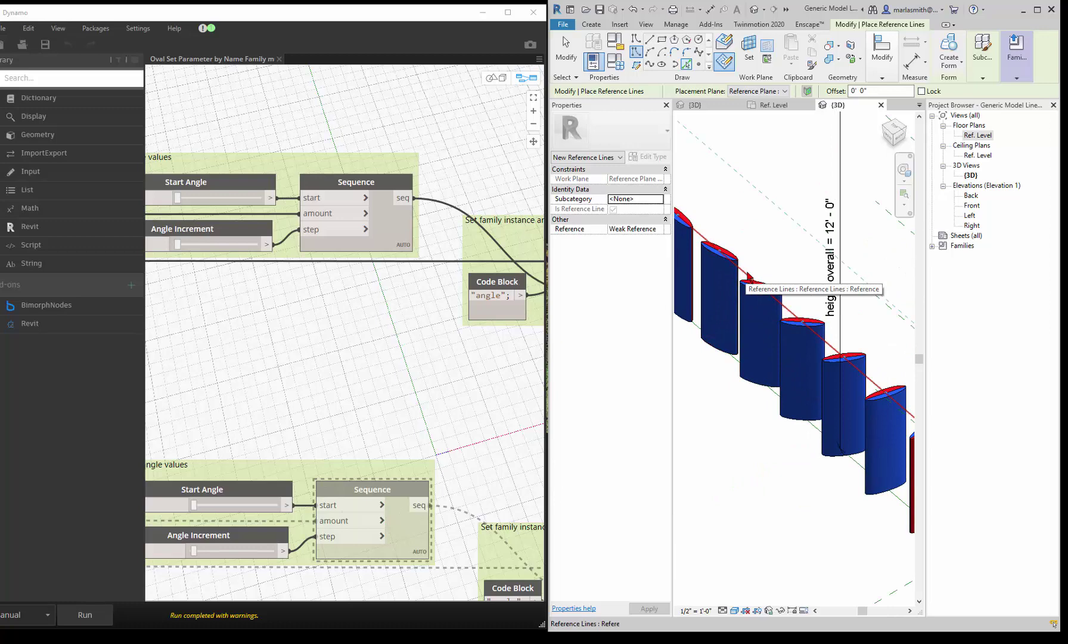
{"action": "scroll", "coordinate": [751, 278], "scroll_direction": "down", "scroll_amount": 2}
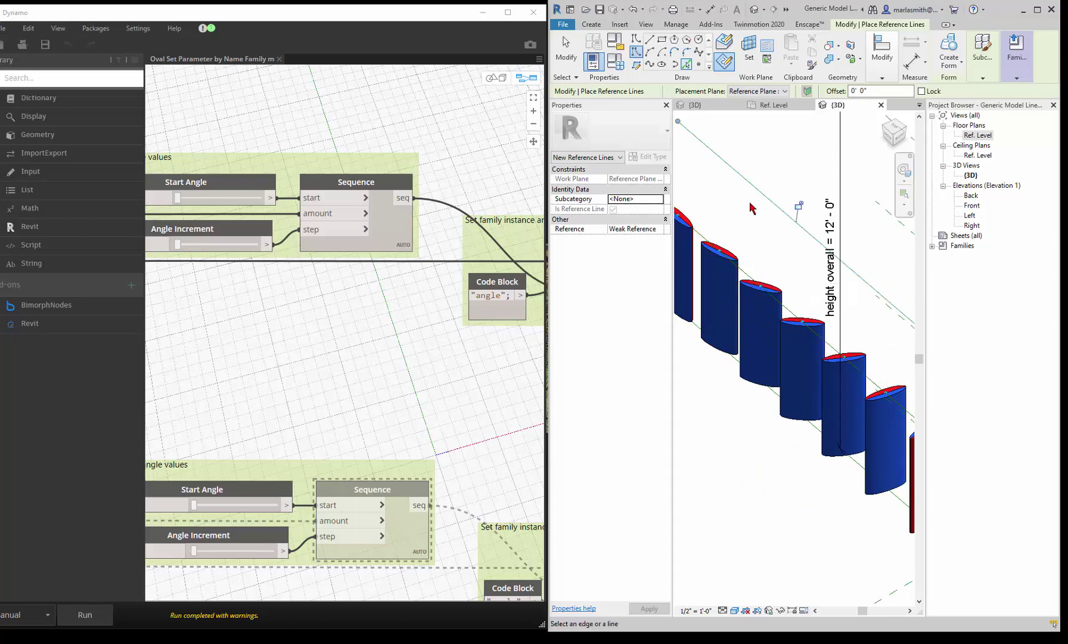
{"action": "scroll", "coordinate": [751, 207], "scroll_direction": "down", "scroll_amount": 3}
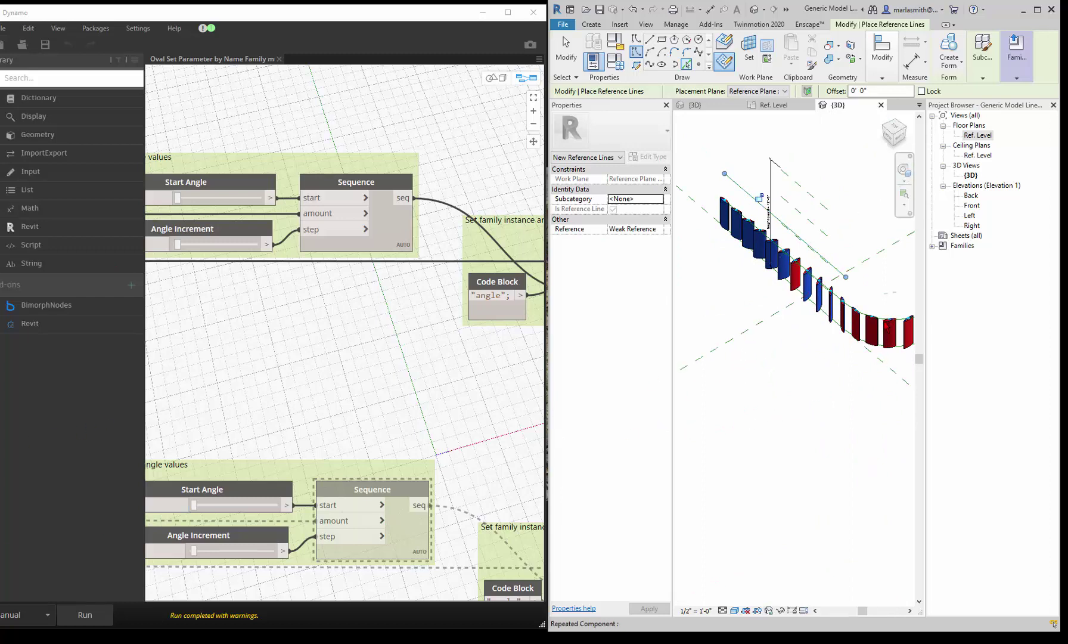
{"action": "scroll", "coordinate": [883, 322], "scroll_direction": "up", "scroll_amount": 3}
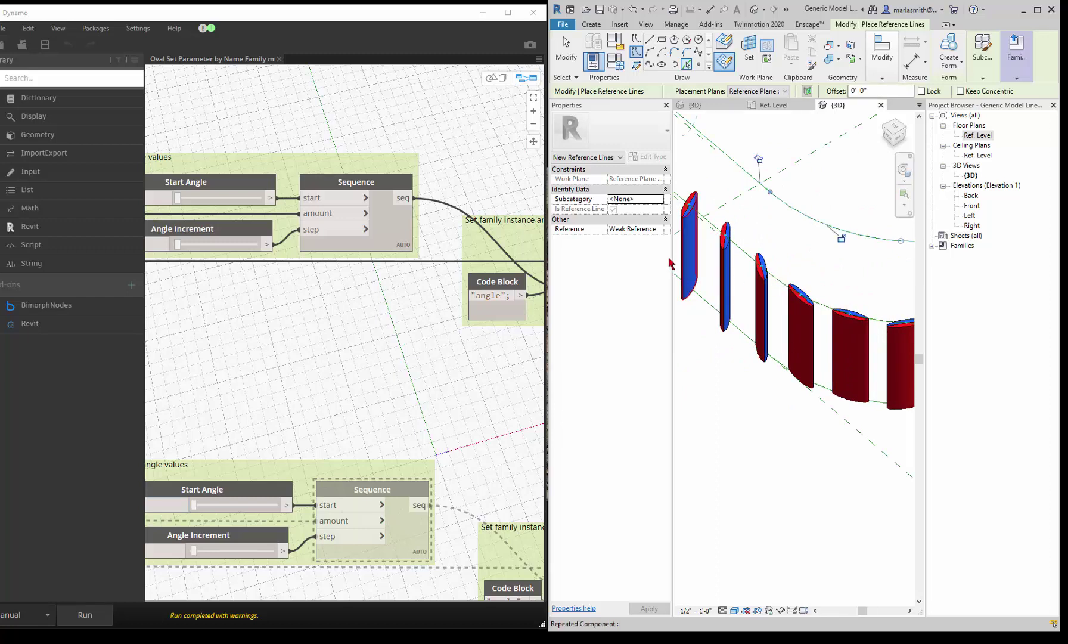
{"action": "scroll", "coordinate": [675, 262], "scroll_direction": "down", "scroll_amount": 4}
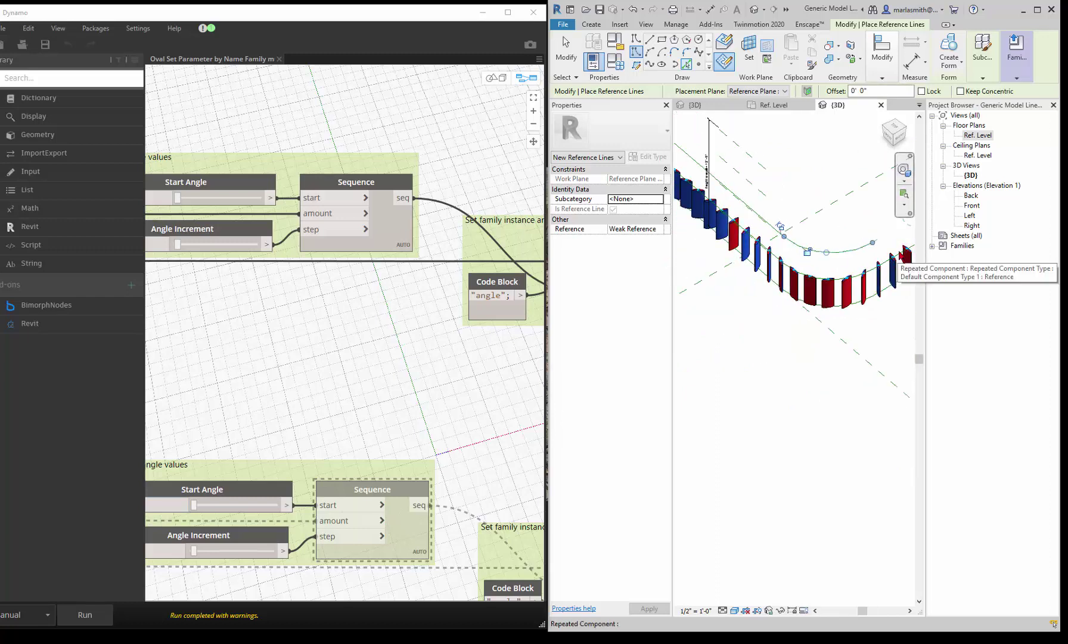
{"action": "scroll", "coordinate": [905, 256], "scroll_direction": "up", "scroll_amount": 2}
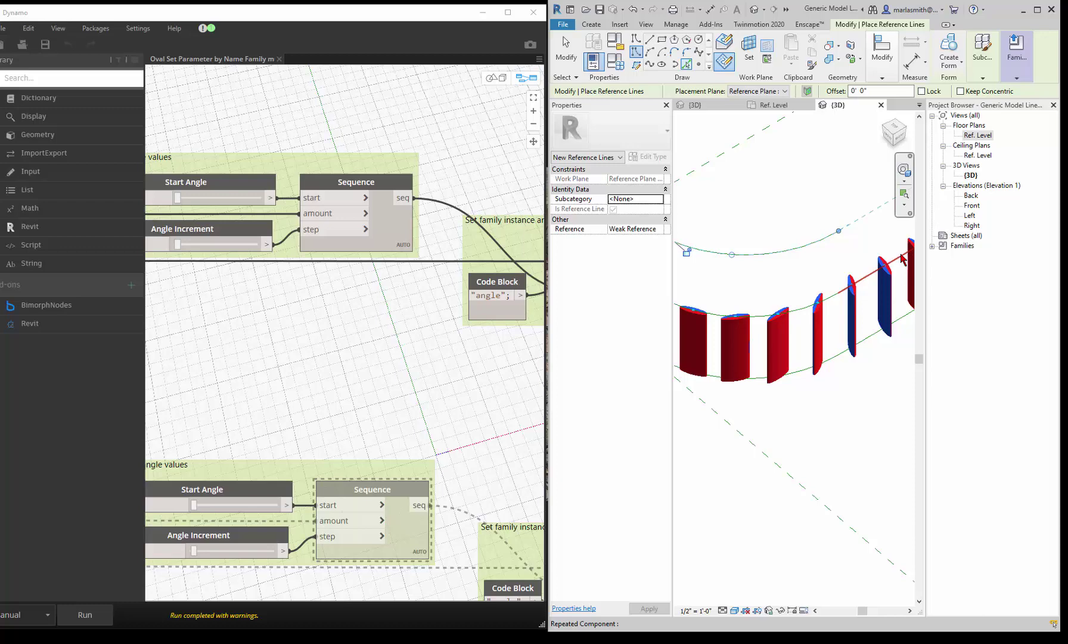
{"action": "scroll", "coordinate": [852, 279], "scroll_direction": "down", "scroll_amount": 2}
{"action": "scroll", "coordinate": [799, 226], "scroll_direction": "down", "scroll_amount": 1}
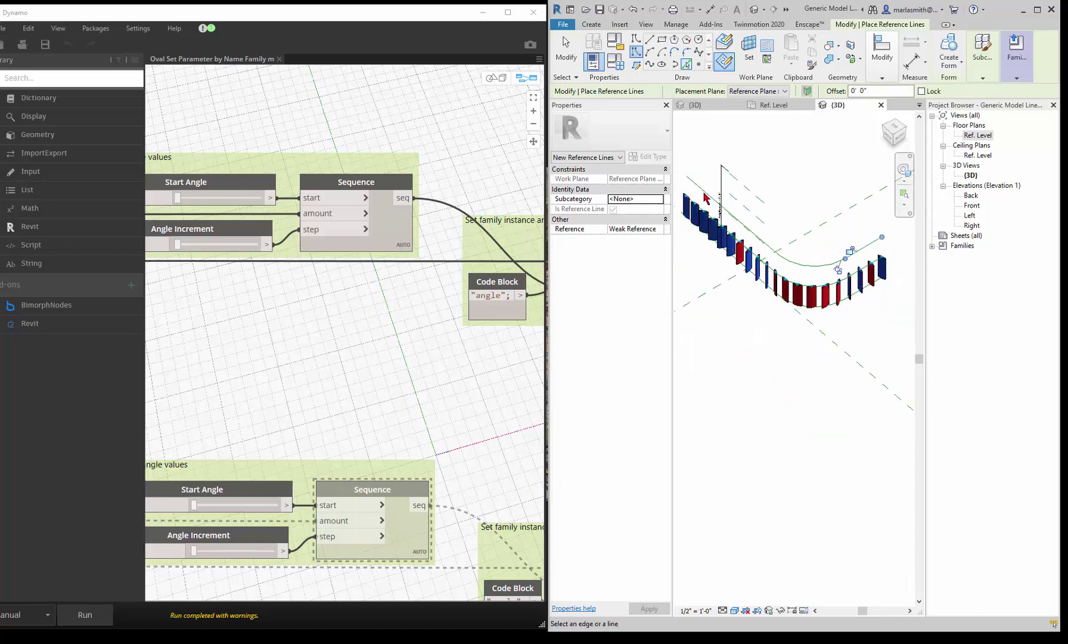
{"action": "key", "text": "Escape"}
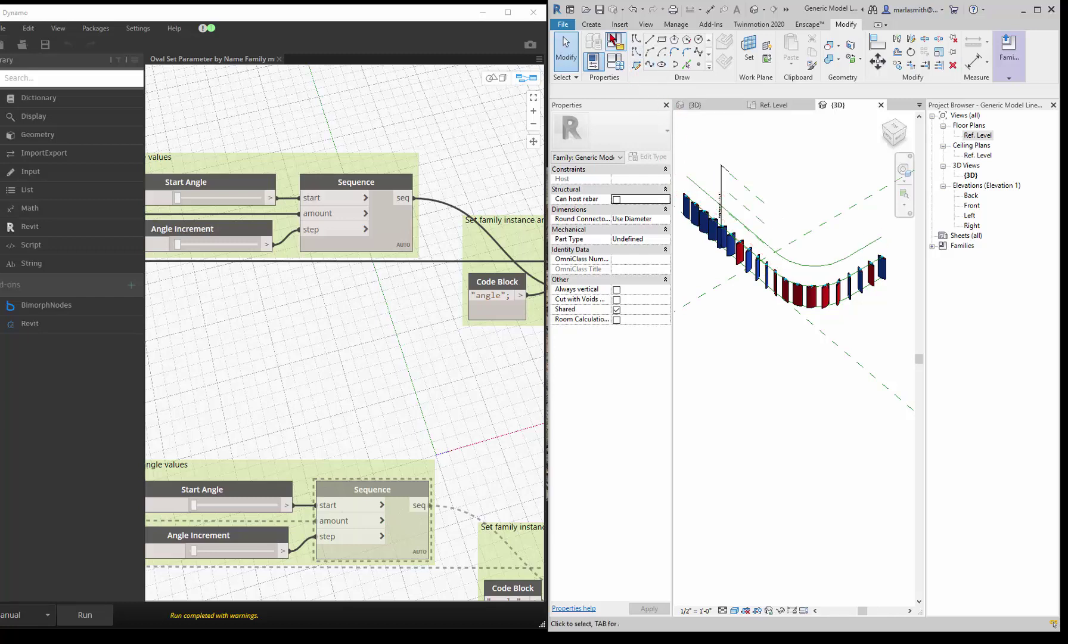
- Create reference lines along the whole picked curve chain on another reference plane
{"action": "left_click", "coordinate": [594, 26]}
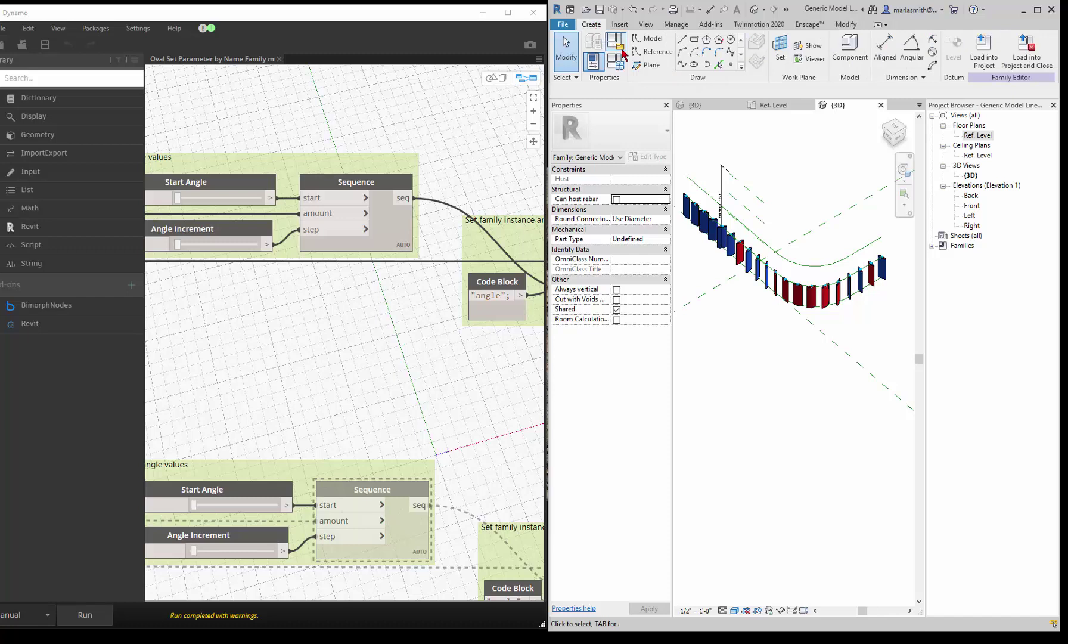
{"action": "left_click", "coordinate": [656, 52]}
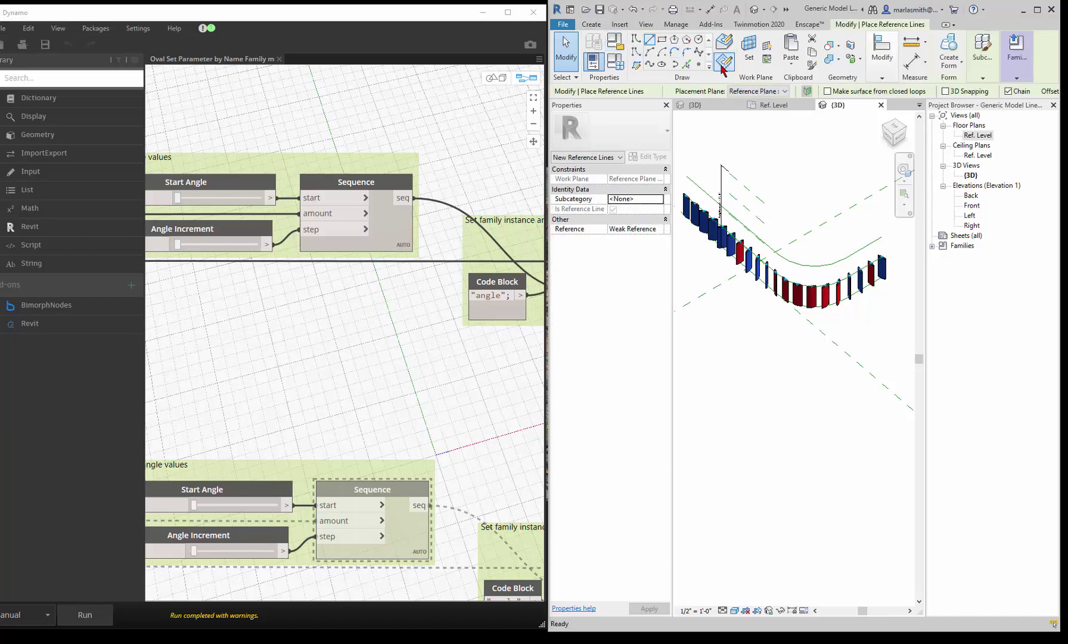
{"action": "left_click", "coordinate": [689, 64]}
{"action": "left_click", "coordinate": [783, 91]}
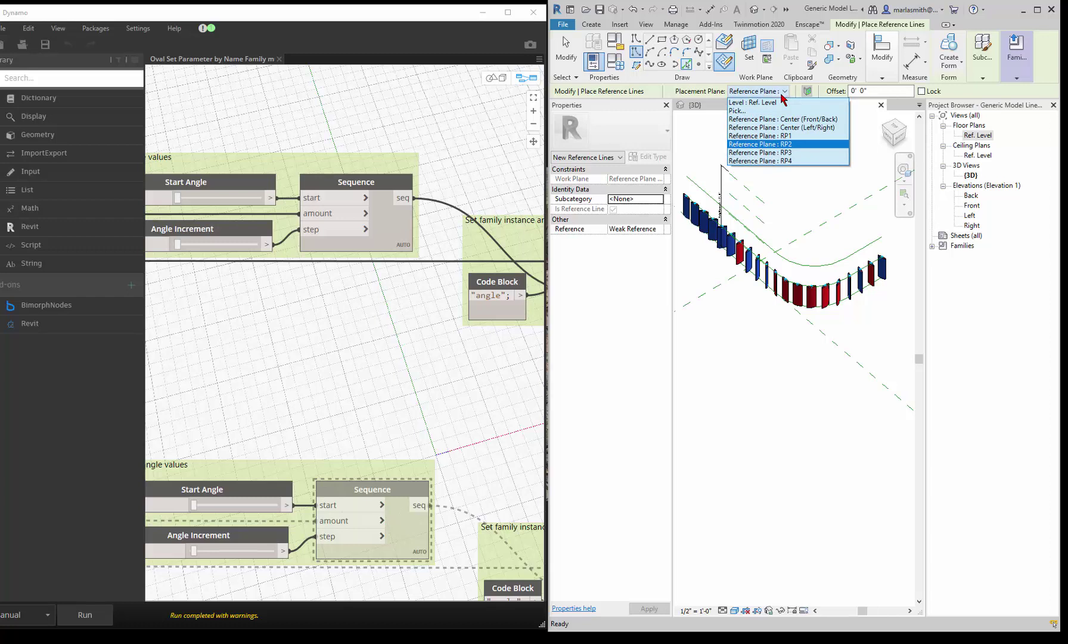
{"action": "left_click", "coordinate": [787, 158]}
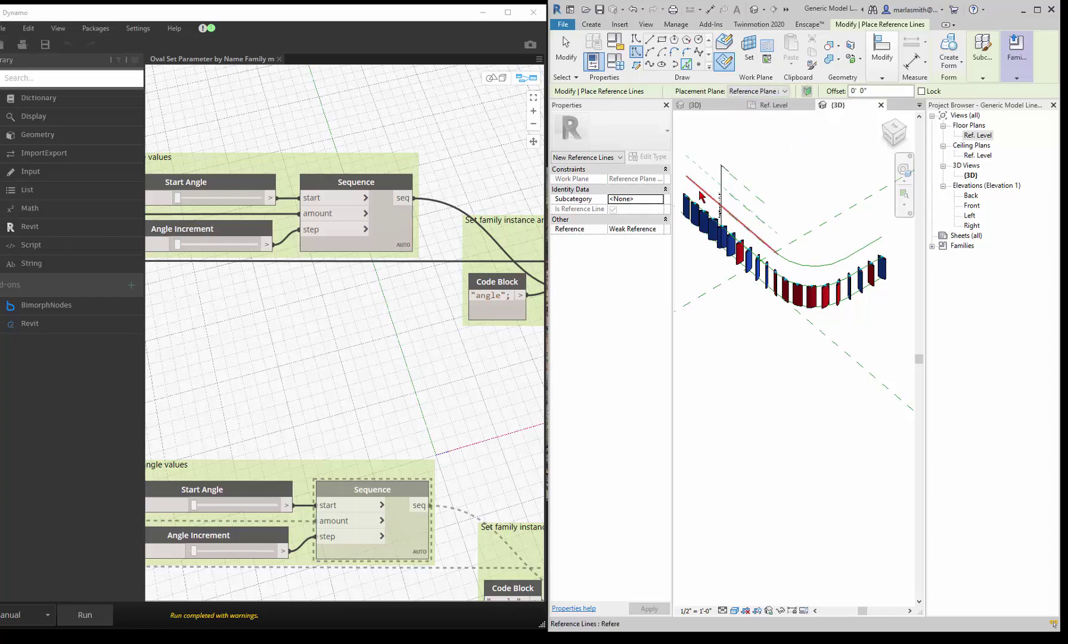
{"action": "key", "text": "Tab"}
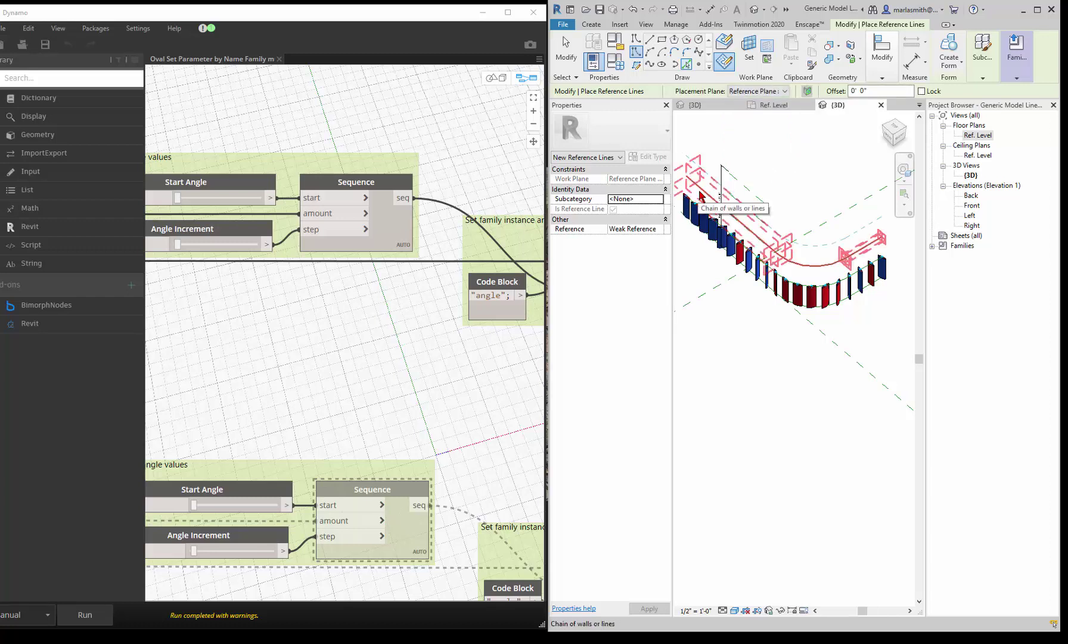
{"action": "left_click", "coordinate": [701, 195]}
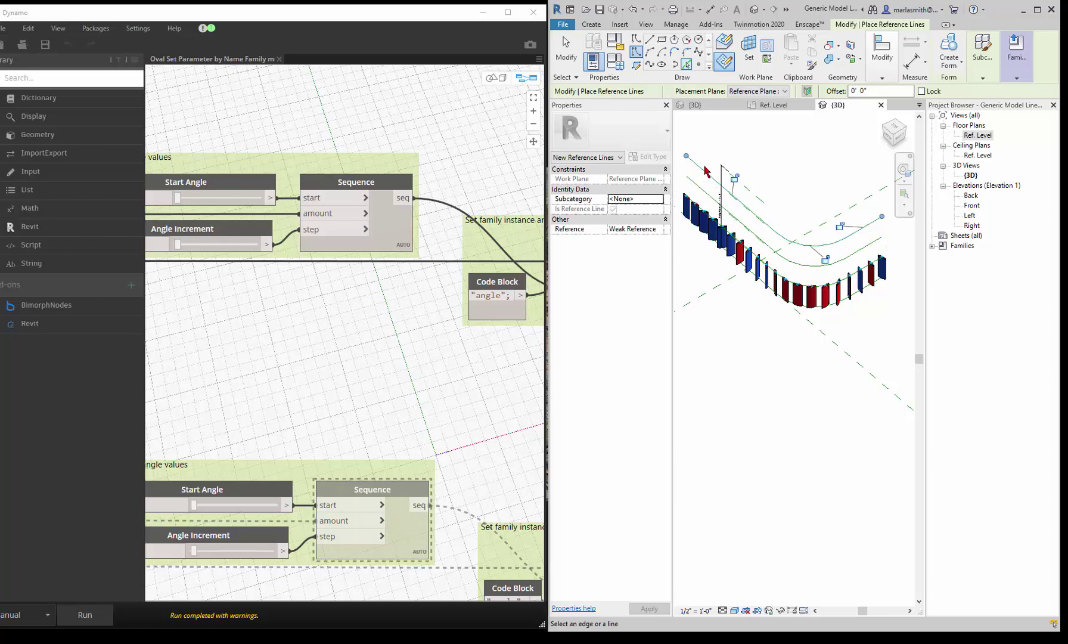
- Add a reference line along the whole top curve on a different reference plane
{"action": "left_click", "coordinate": [787, 91]}
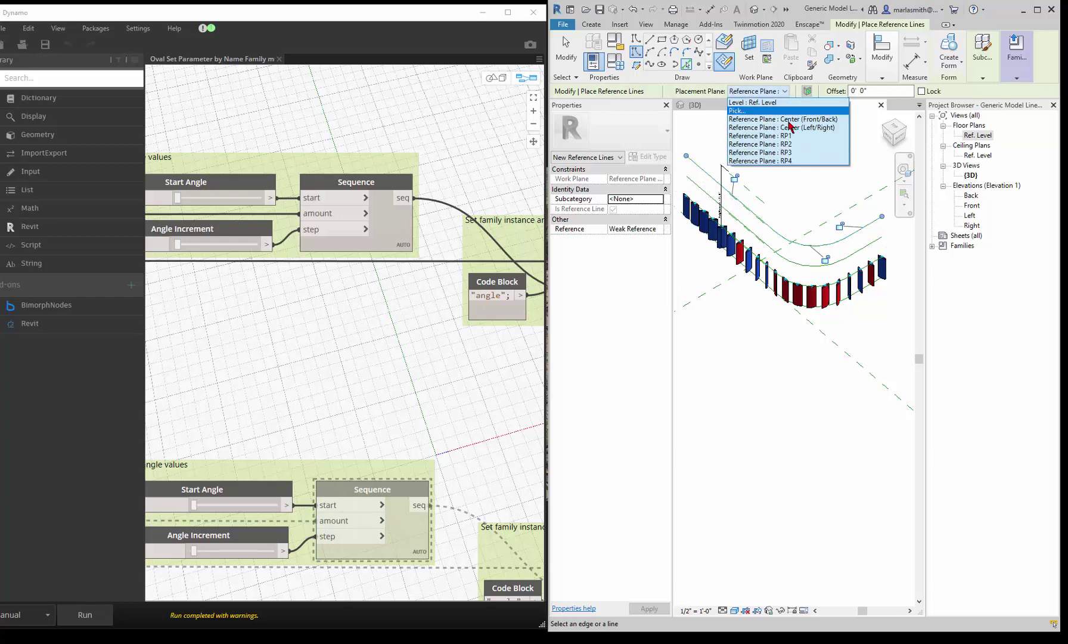
{"action": "left_click", "coordinate": [790, 160]}
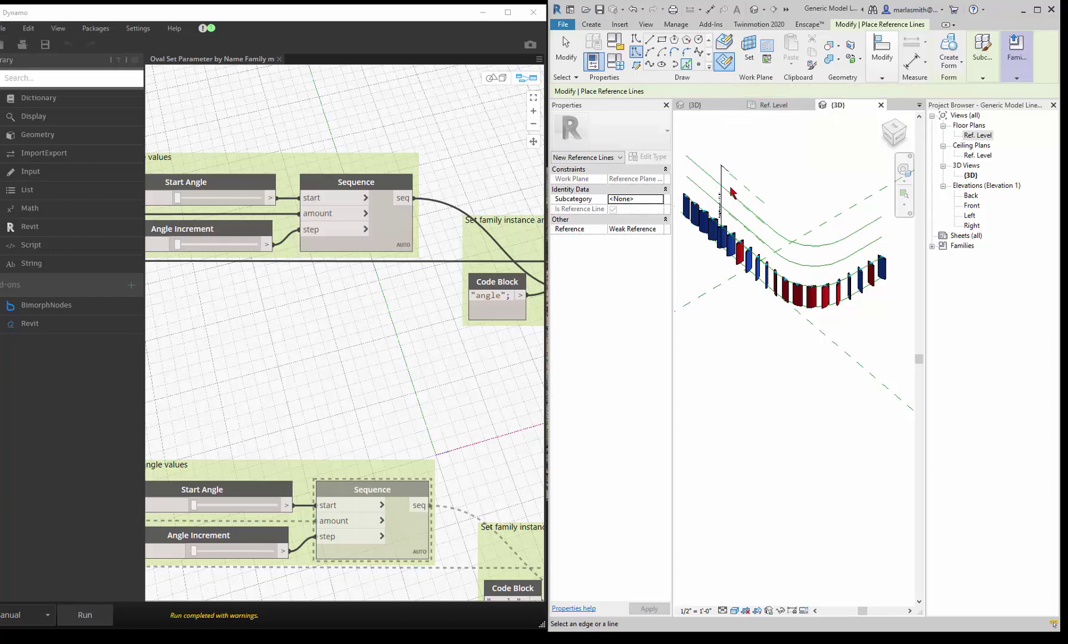
{"action": "left_click", "coordinate": [703, 177]}
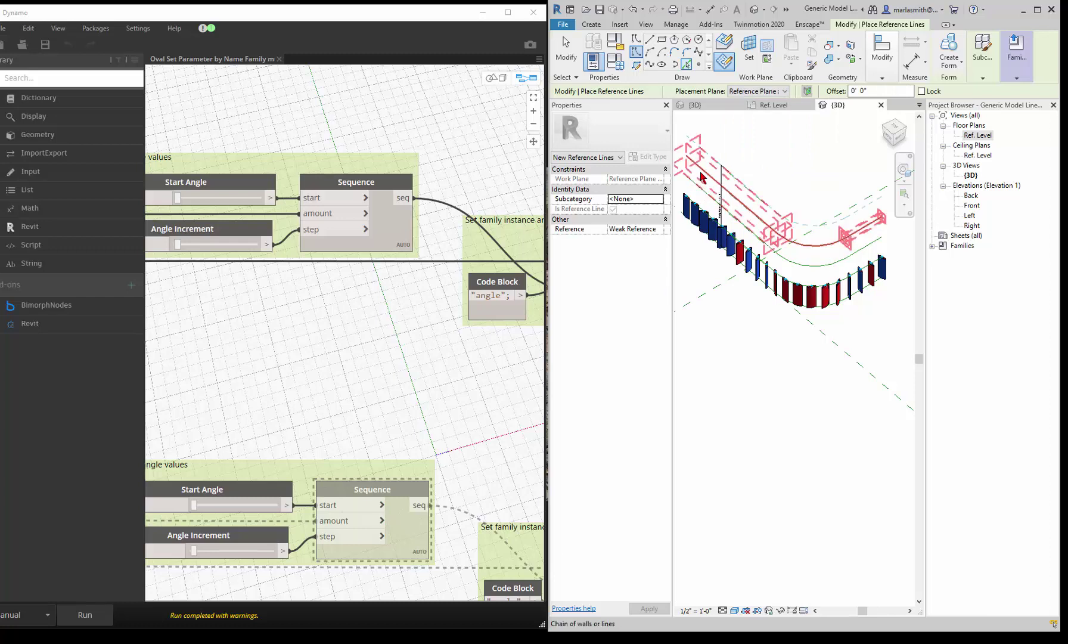
{"action": "scroll", "coordinate": [821, 147], "scroll_direction": "down", "scroll_amount": 2}
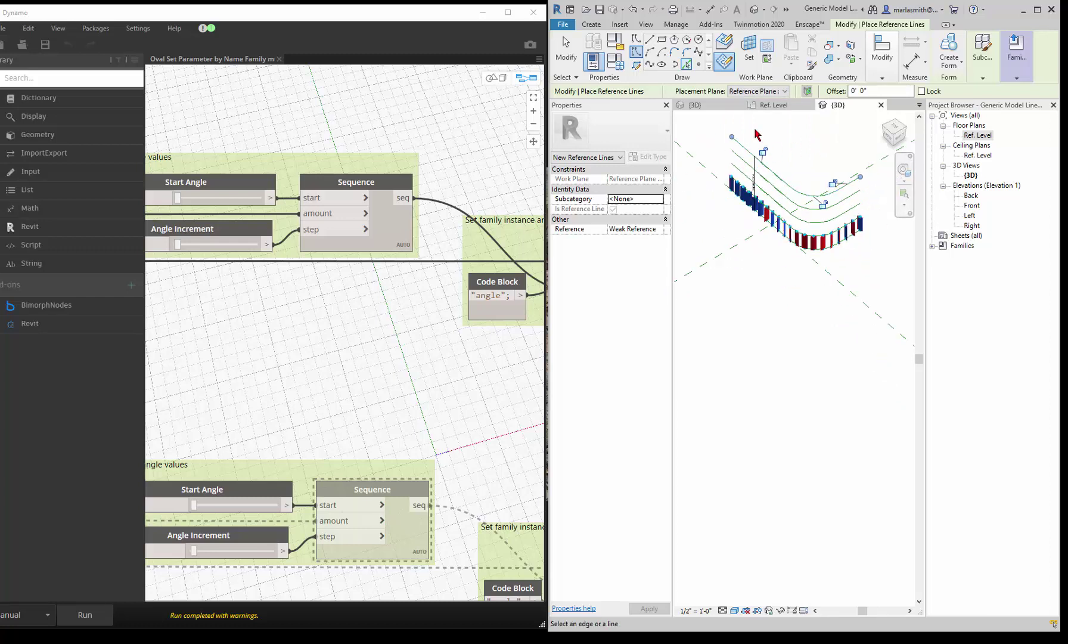
{"action": "key", "text": "Escape"}
{"action": "key", "text": "Escape"}
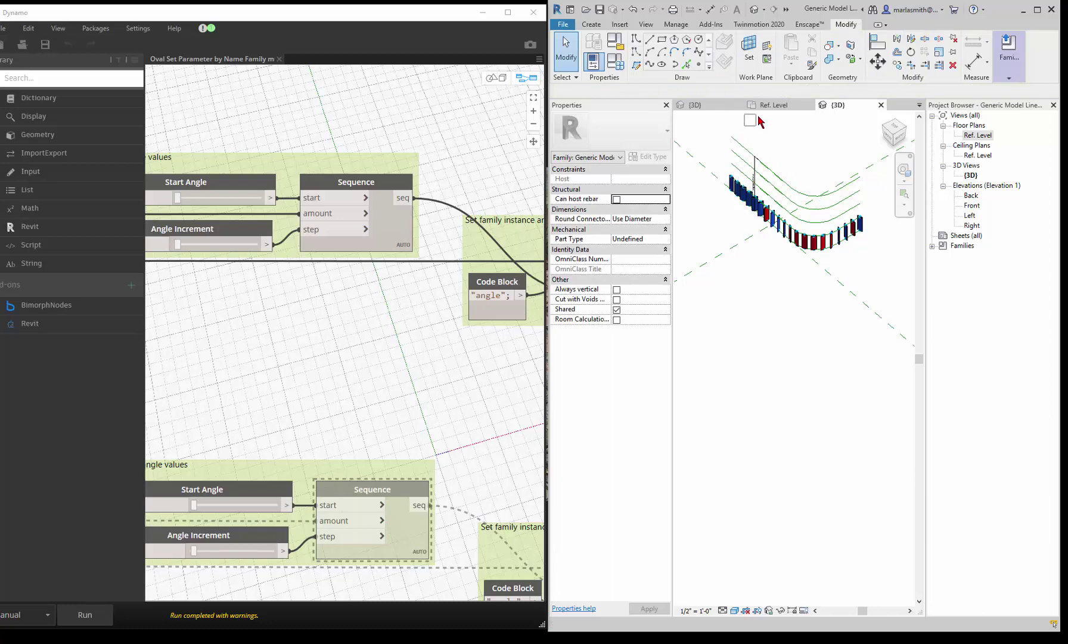
- Select the stacked curved reference line chains
{"action": "key", "text": "Tab"}
{"action": "left_click", "coordinate": [735, 163]}
{"action": "scroll", "coordinate": [734, 163], "scroll_direction": "up", "scroll_amount": 3}
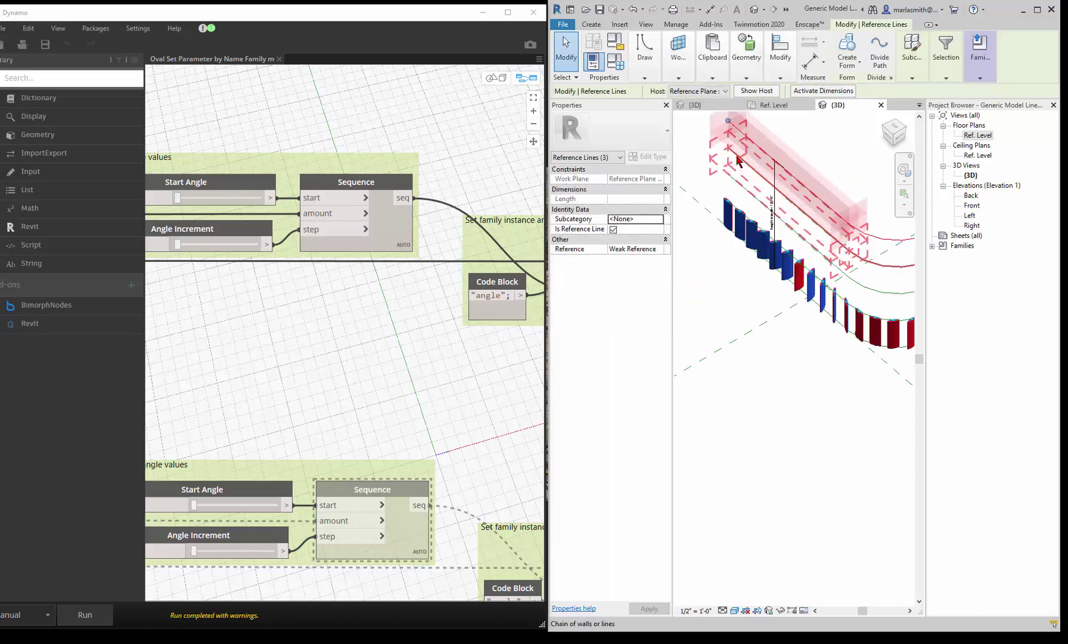
{"action": "scroll", "coordinate": [742, 192], "scroll_direction": "down", "scroll_amount": 2}
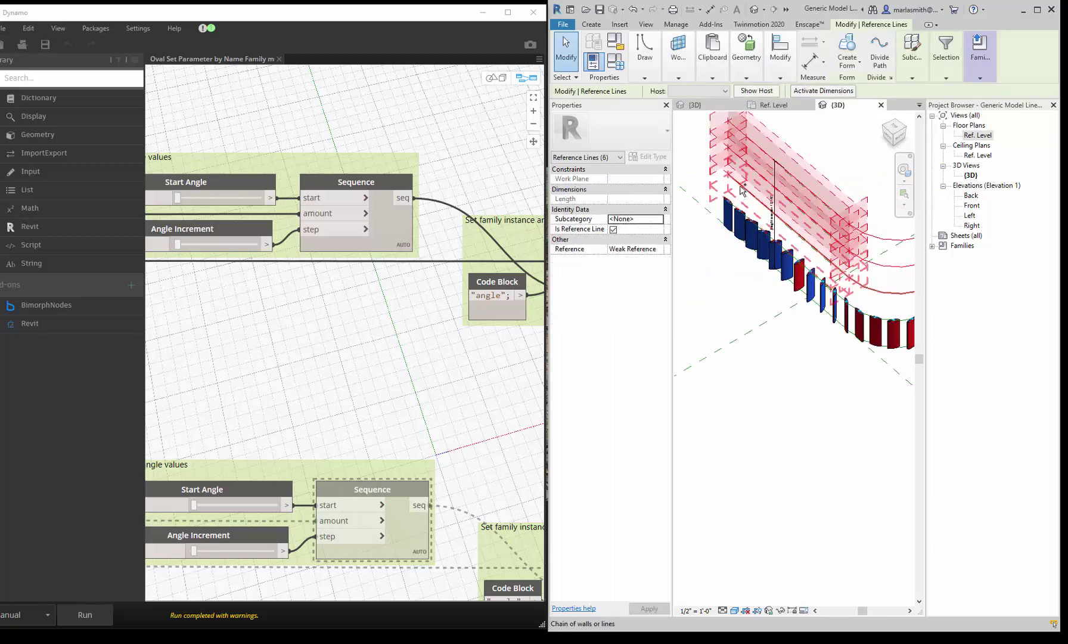
{"action": "left_click", "coordinate": [752, 203], "text": "ctrl"}
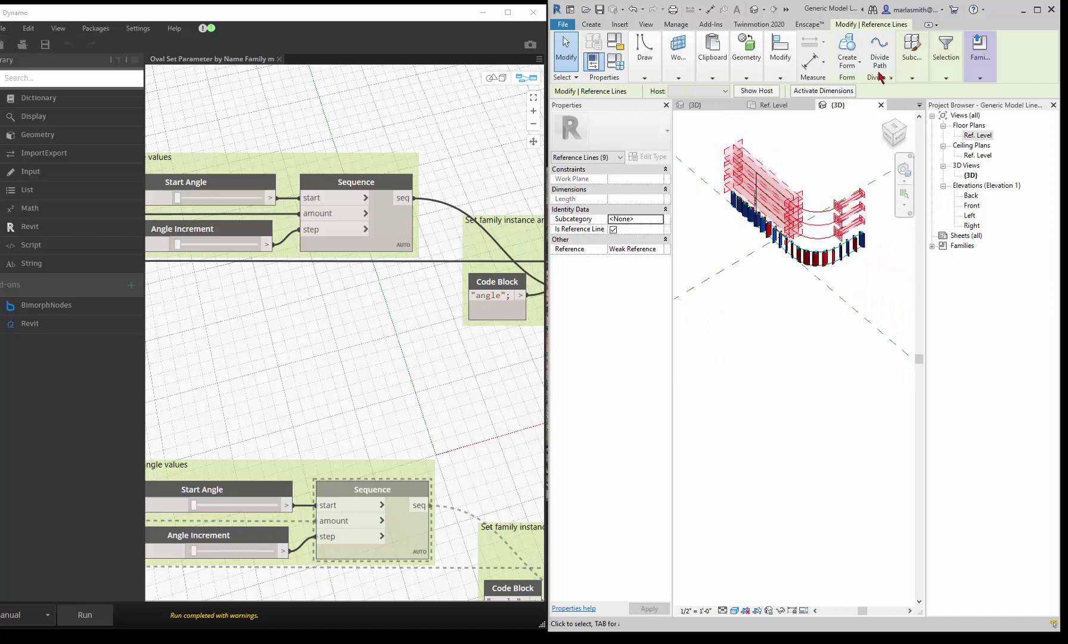
- Divide the selected paths and link their division count to the div parameter
{"action": "left_click", "coordinate": [888, 56]}
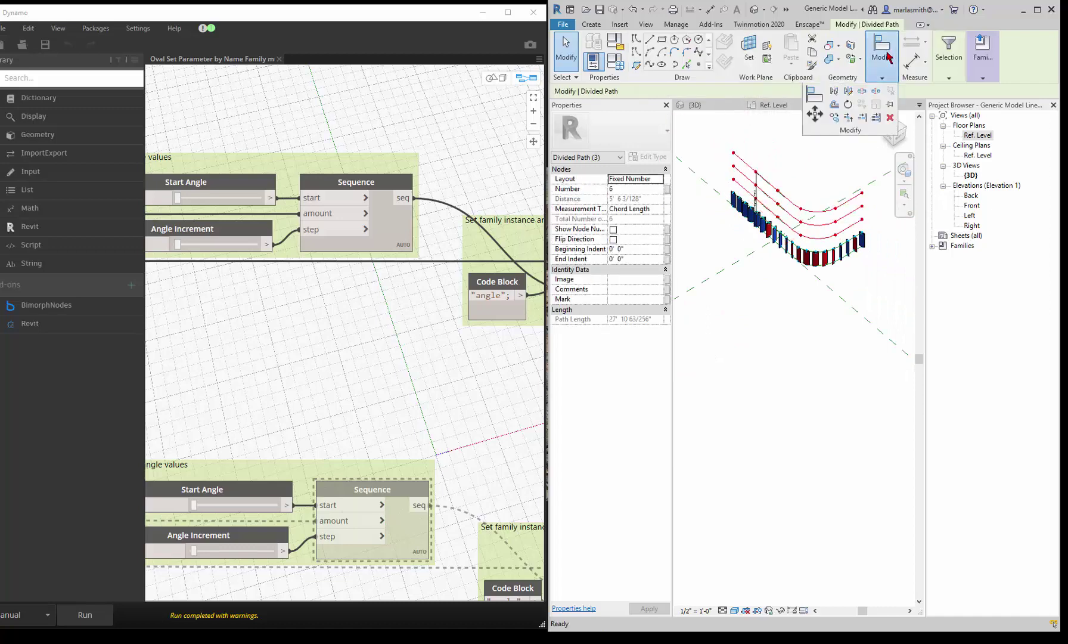
{"action": "left_click", "coordinate": [668, 189]}
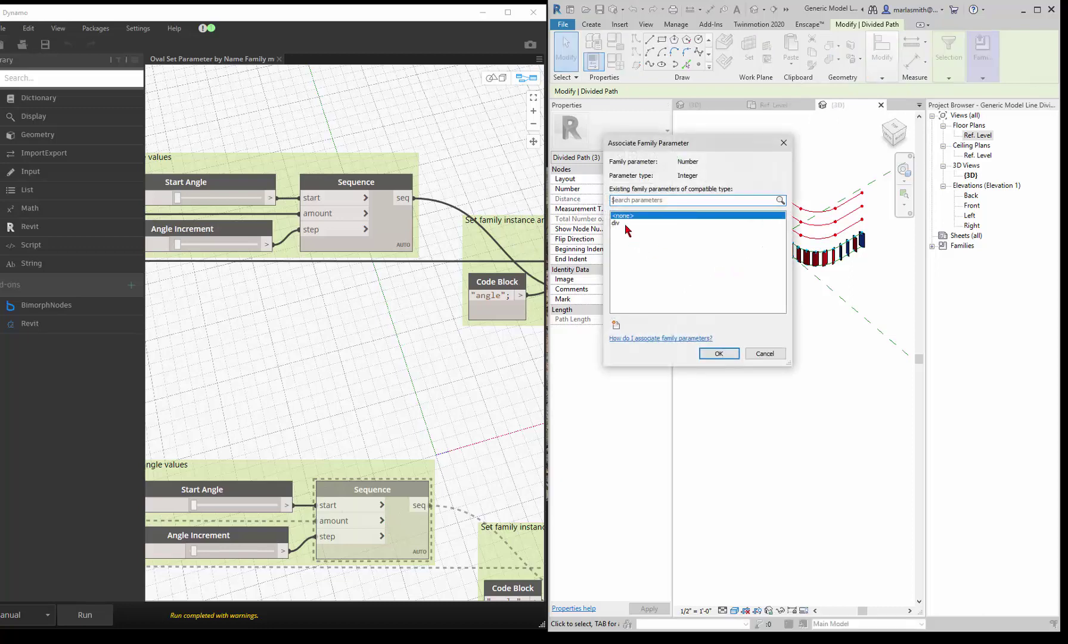
{"action": "left_click", "coordinate": [626, 225]}
{"action": "left_click", "coordinate": [720, 353]}
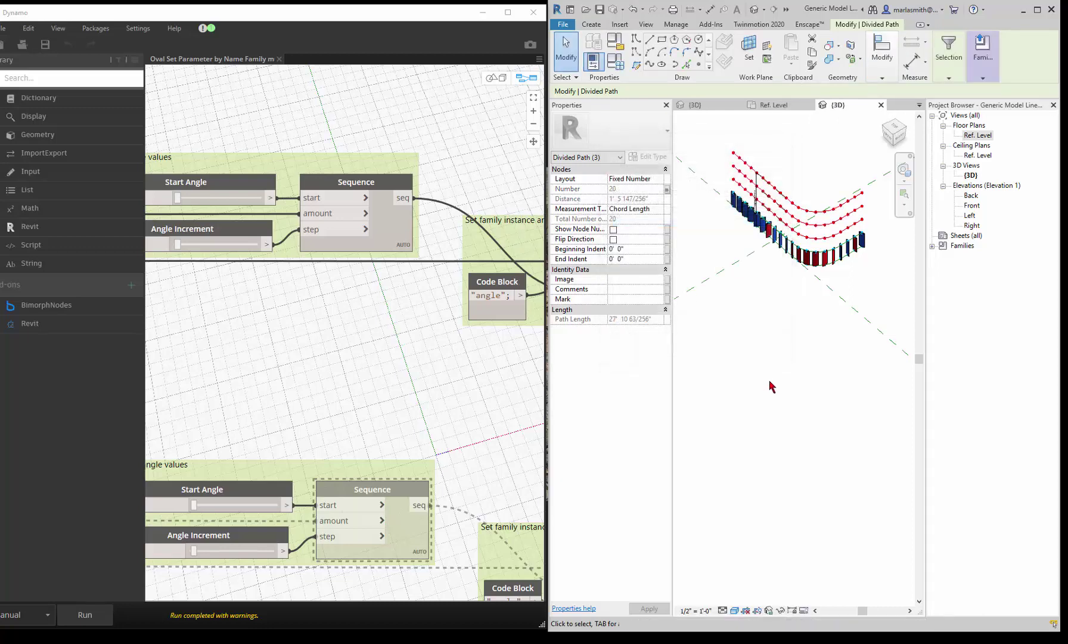
{"action": "left_click", "coordinate": [771, 387]}
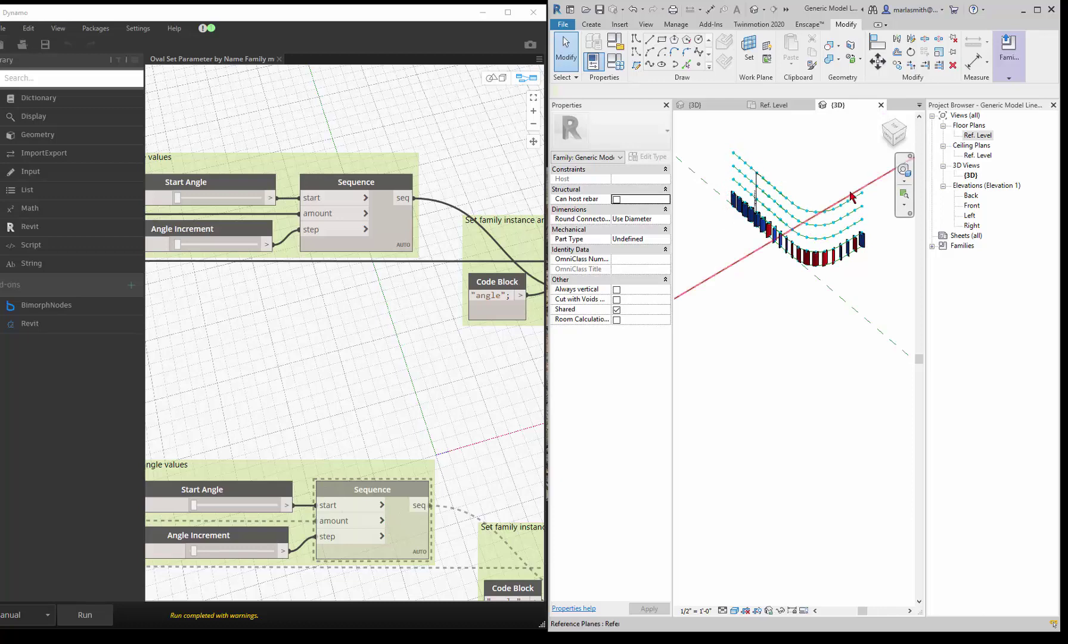
- Expand the Families node in the Project Browser to list the loaded categories
{"action": "left_click", "coordinate": [931, 246]}
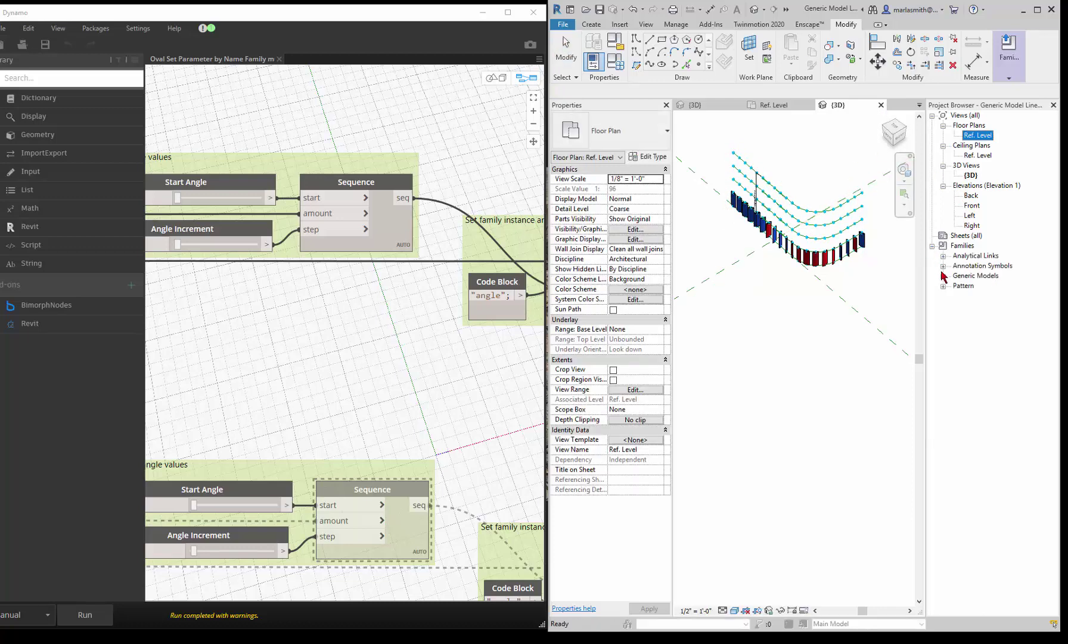
- Expand the 2pt half oval surface family, try Types 2 and 3, then start placing Type 4
{"action": "left_click", "coordinate": [943, 276]}
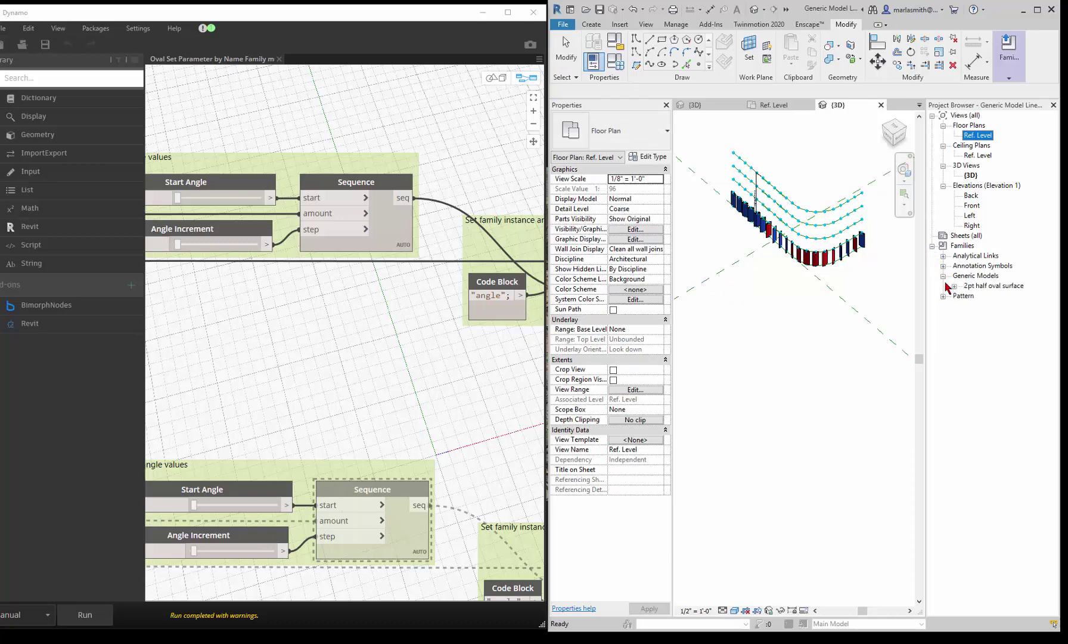
{"action": "left_click", "coordinate": [954, 287]}
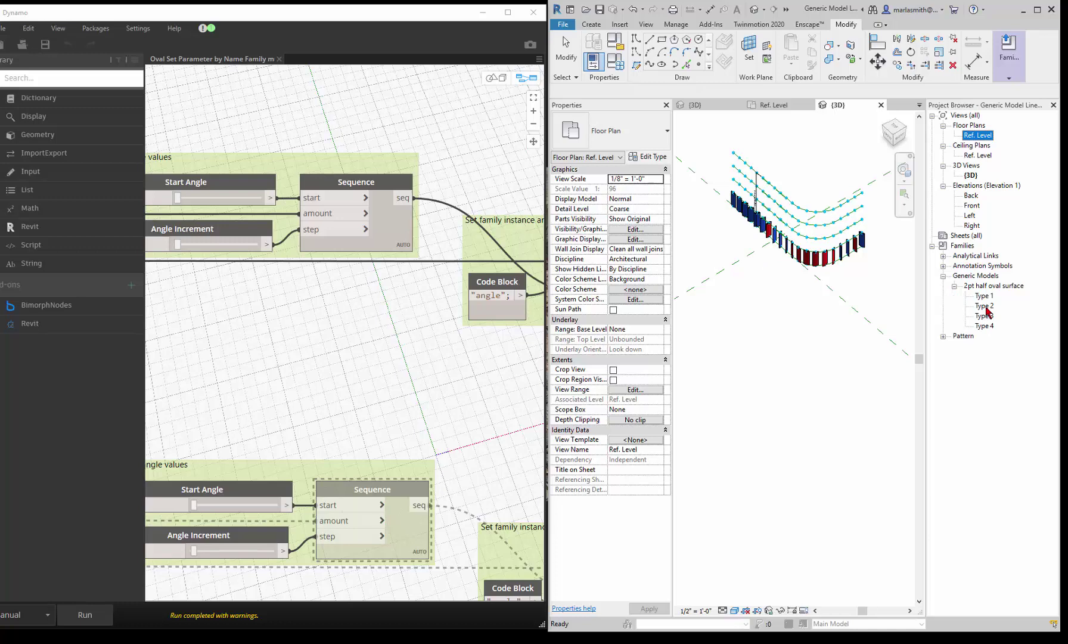
{"action": "left_click_drag", "start_coordinate": [987, 310], "coordinate": [740, 197]}
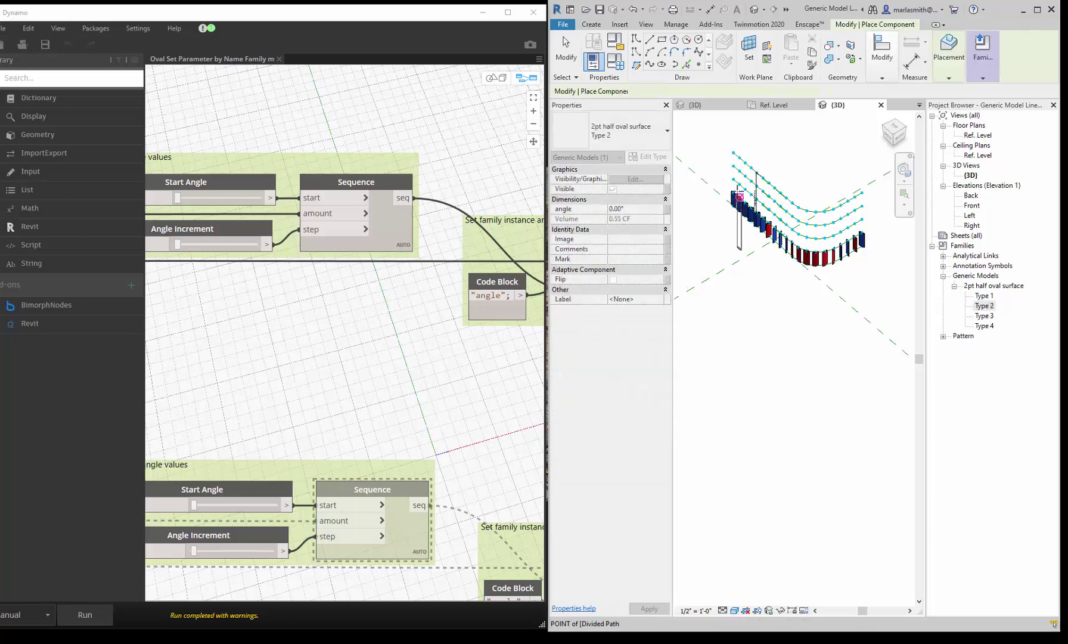
{"action": "scroll", "coordinate": [739, 196], "scroll_direction": "up", "scroll_amount": 3}
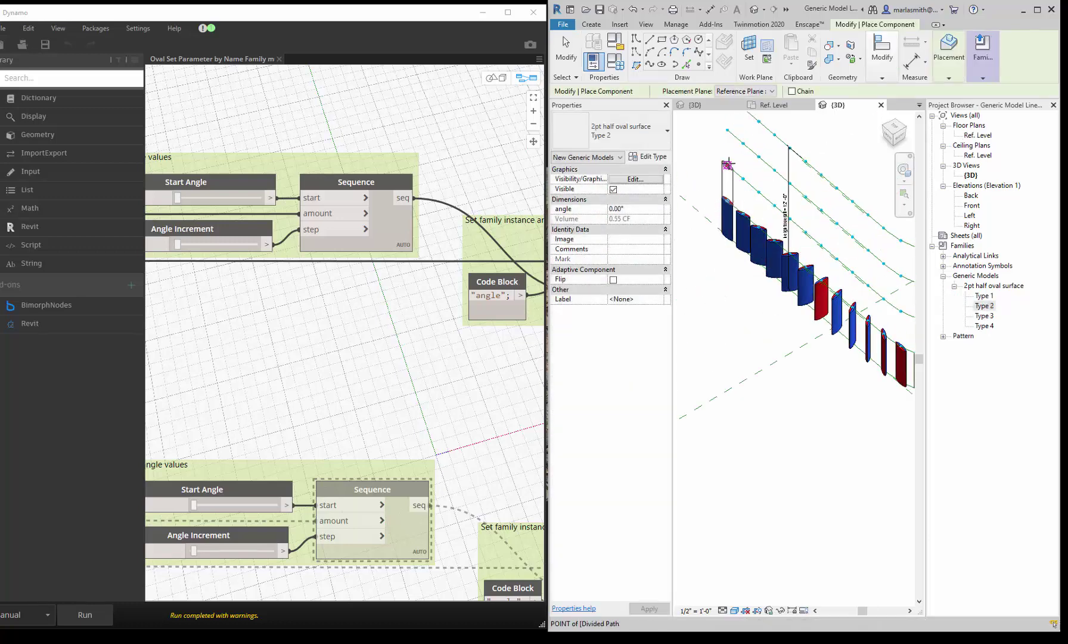
{"action": "key", "text": "Escape"}
{"action": "left_click", "coordinate": [985, 316]}
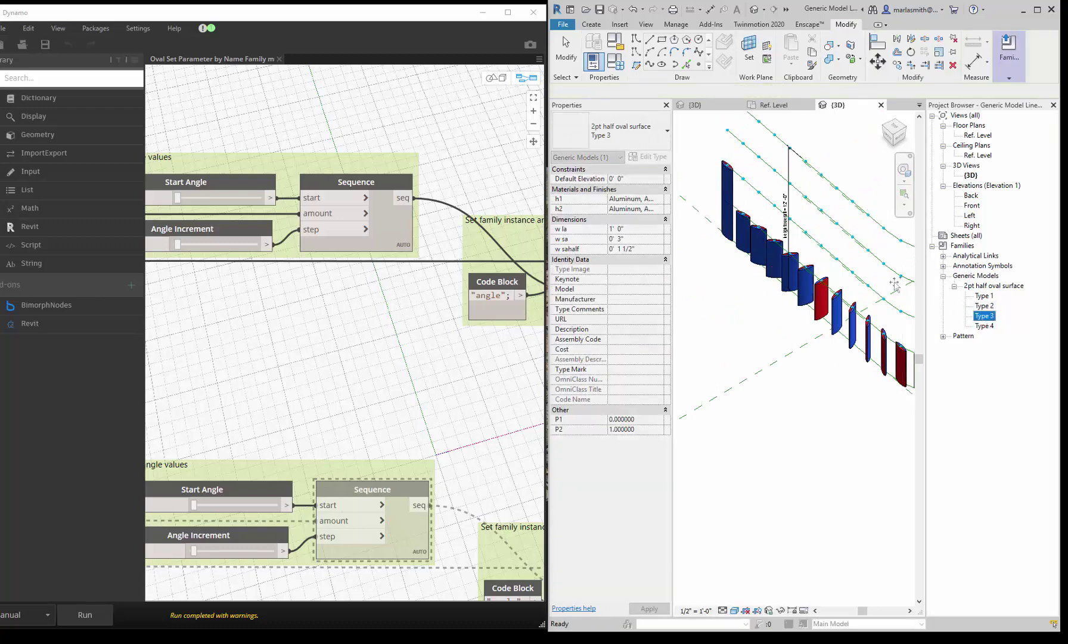
{"action": "left_click_drag", "start_coordinate": [741, 170], "coordinate": [740, 170]}
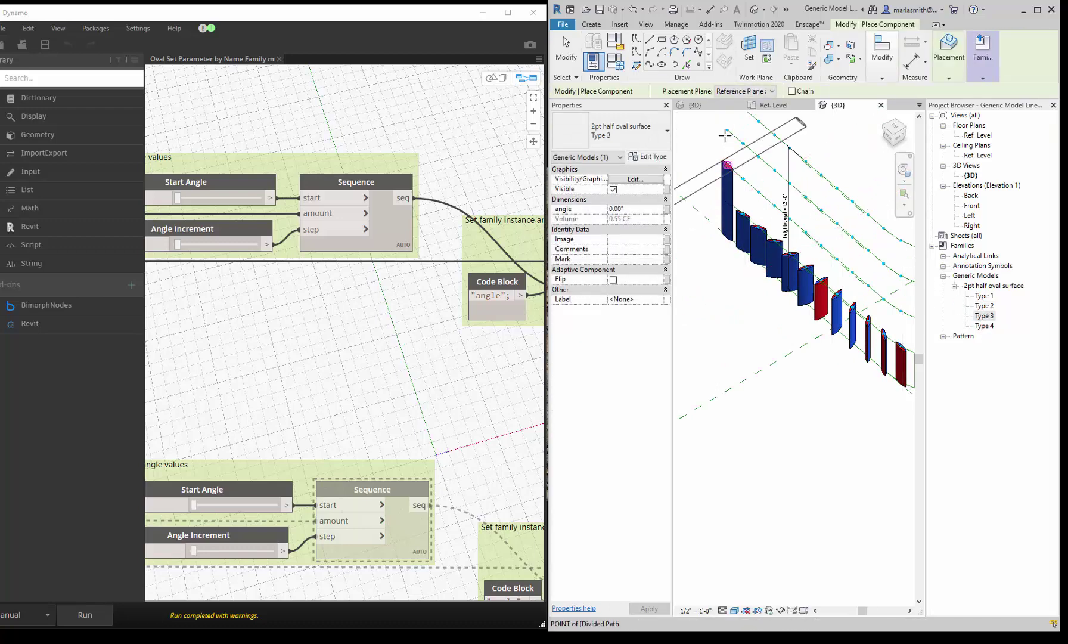
{"action": "key", "text": "Escape"}
{"action": "key", "text": "Escape"}
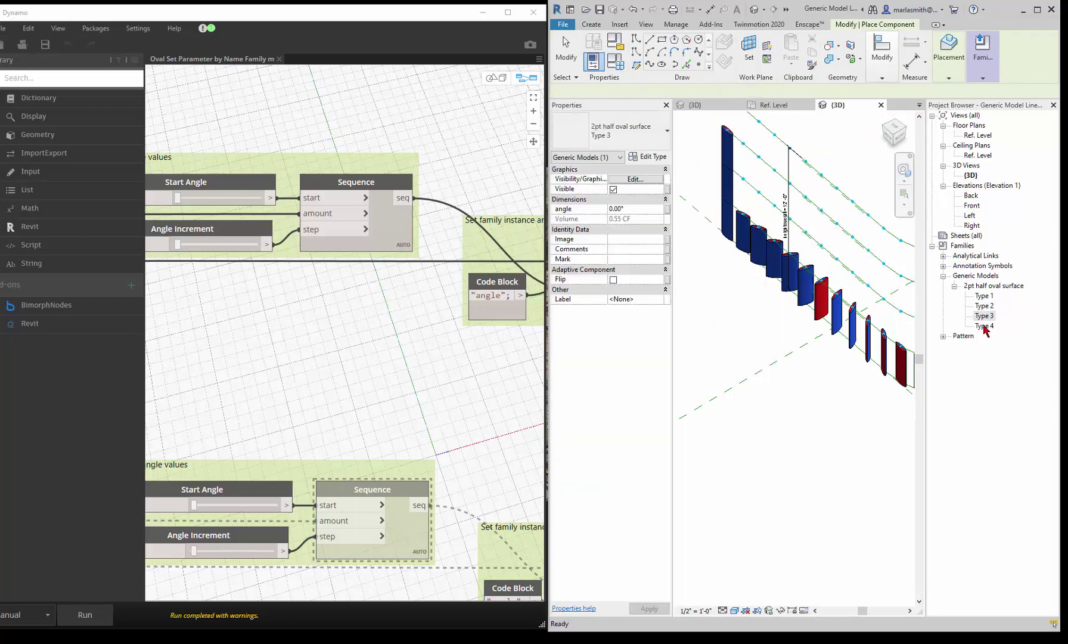
{"action": "left_click", "coordinate": [985, 326]}
{"action": "left_click_drag", "start_coordinate": [754, 161], "coordinate": [750, 159]}
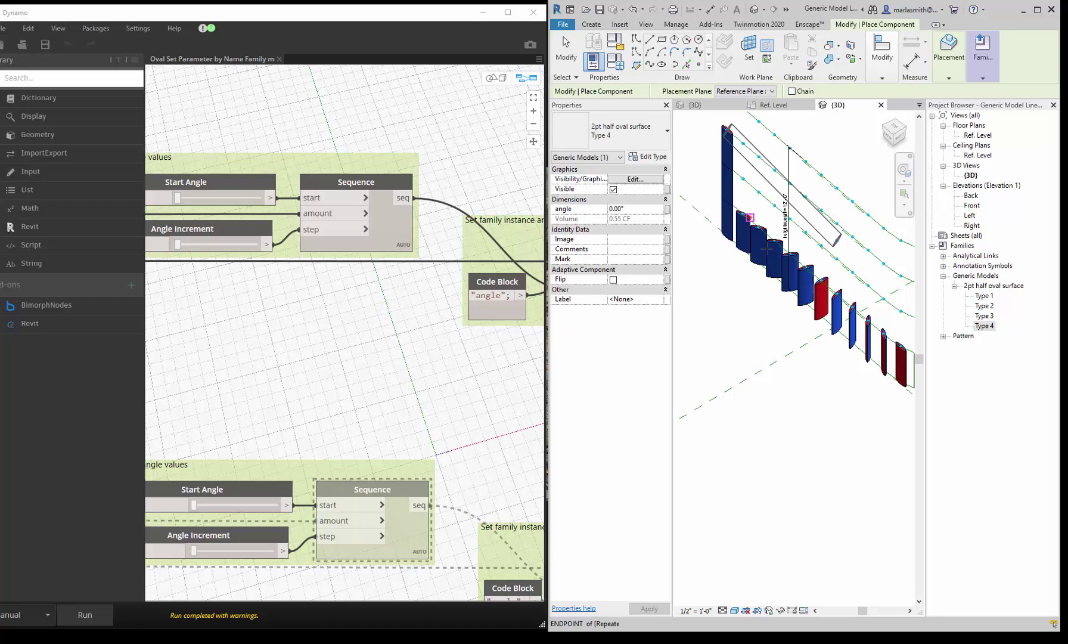
{"action": "middle_click_drag", "start_coordinate": [743, 146], "coordinate": [752, 182], "text": "shift"}
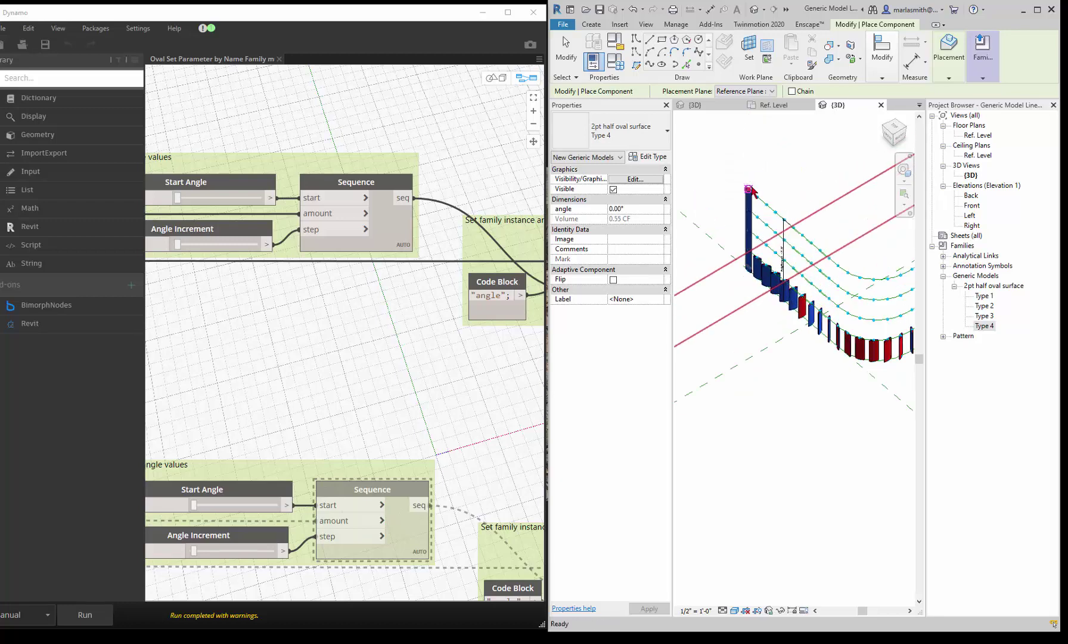
- Cancel the Type 4 placement and set the first group's Start Angle to 30 in Dynamo
{"action": "key", "text": "Escape"}
{"action": "key", "text": "Escape"}
{"action": "scroll", "coordinate": [434, 281], "scroll_direction": "down", "scroll_amount": 5}
{"action": "scroll", "coordinate": [434, 281], "scroll_direction": "down", "scroll_amount": 2}
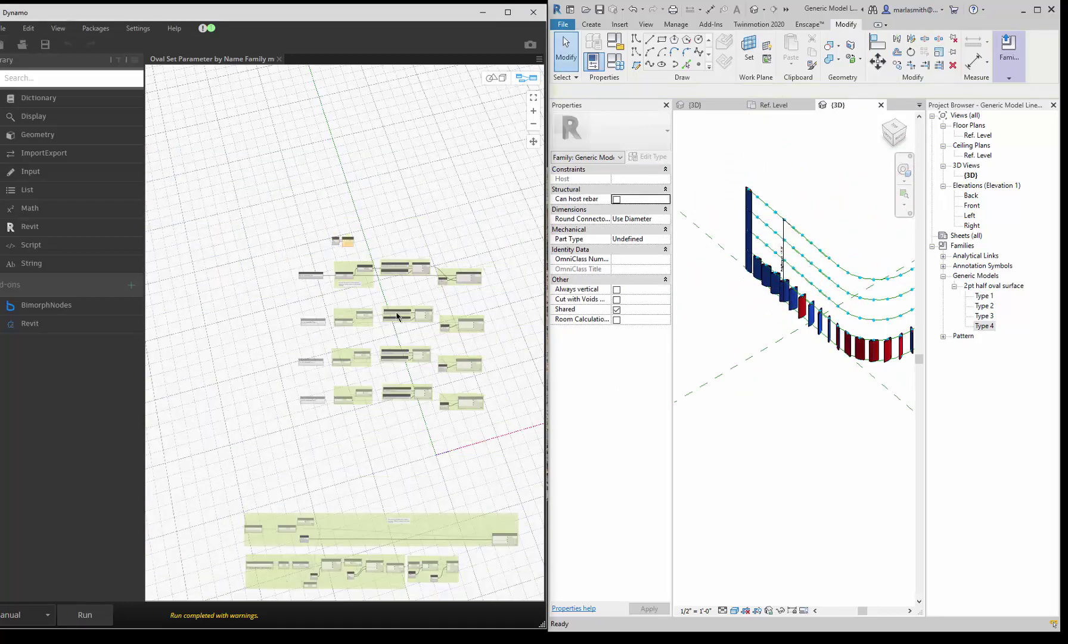
{"action": "scroll", "coordinate": [330, 348], "scroll_direction": "up", "scroll_amount": 2}
{"action": "scroll", "coordinate": [405, 294], "scroll_direction": "up", "scroll_amount": 2}
{"action": "scroll", "coordinate": [297, 297], "scroll_direction": "up", "scroll_amount": 3}
{"action": "scroll", "coordinate": [296, 296], "scroll_direction": "up", "scroll_amount": 1}
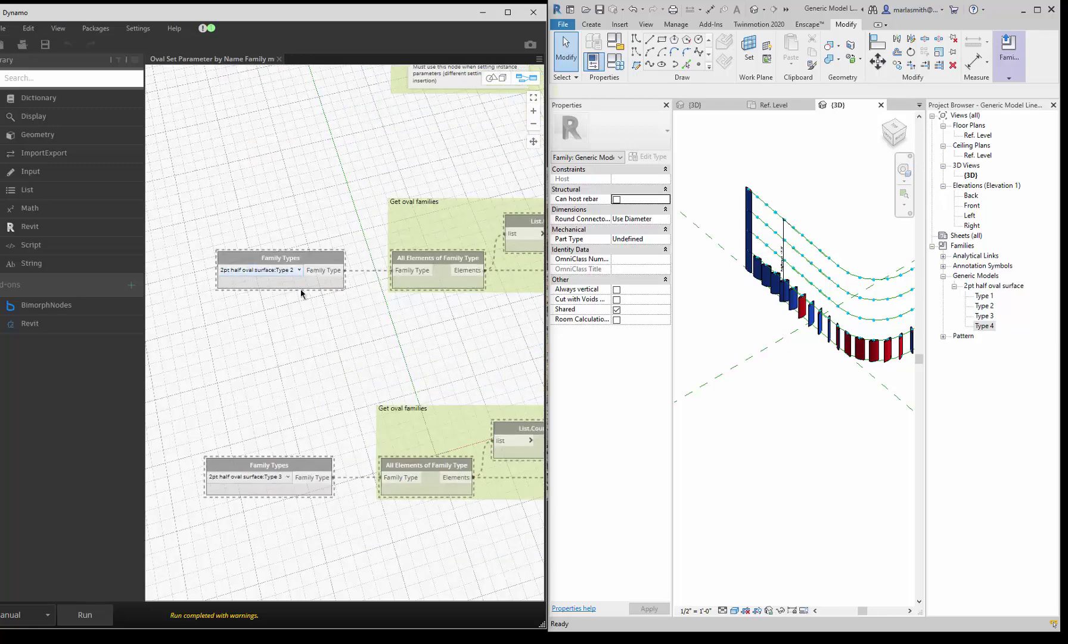
{"action": "scroll", "coordinate": [310, 368], "scroll_direction": "down", "scroll_amount": 3}
{"action": "scroll", "coordinate": [358, 305], "scroll_direction": "up", "scroll_amount": 2}
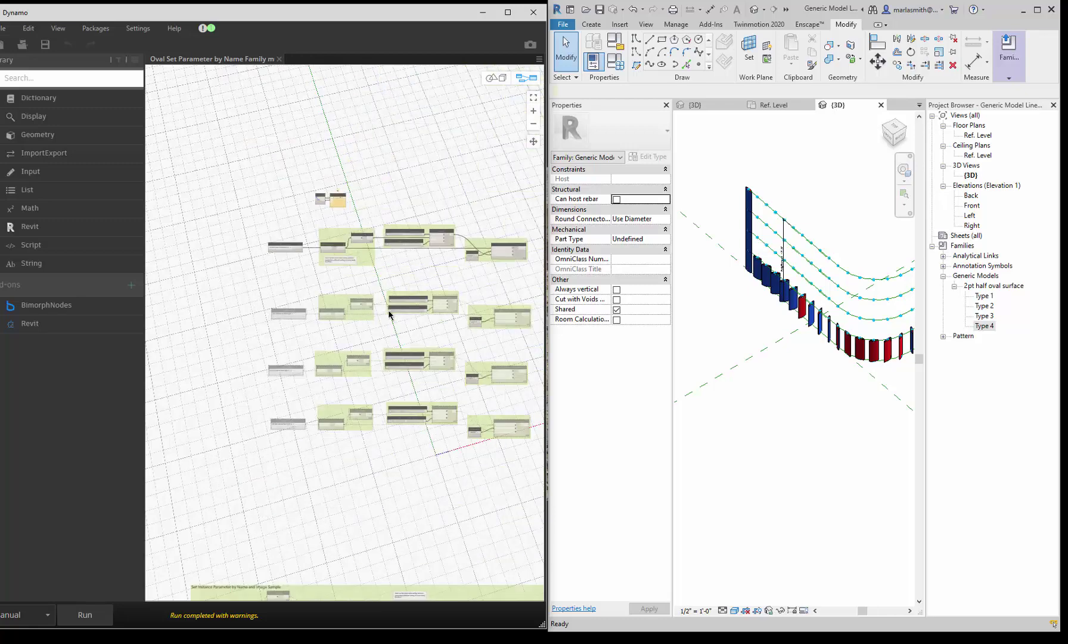
{"action": "scroll", "coordinate": [412, 316], "scroll_direction": "up", "scroll_amount": 2}
{"action": "scroll", "coordinate": [405, 322], "scroll_direction": "up", "scroll_amount": 2}
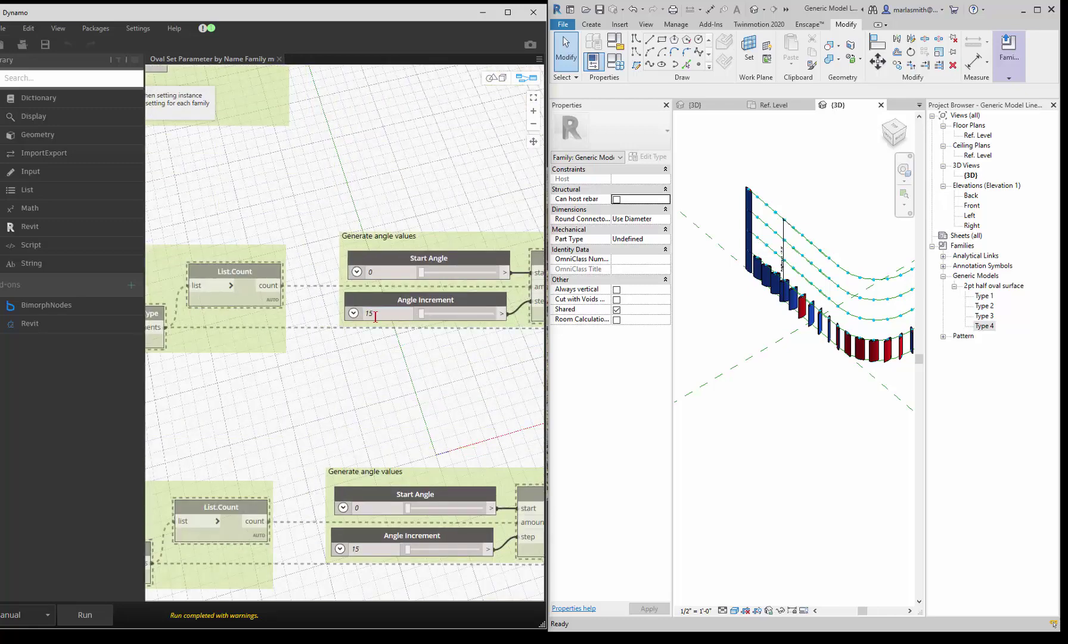
{"action": "double_click", "coordinate": [374, 273]}
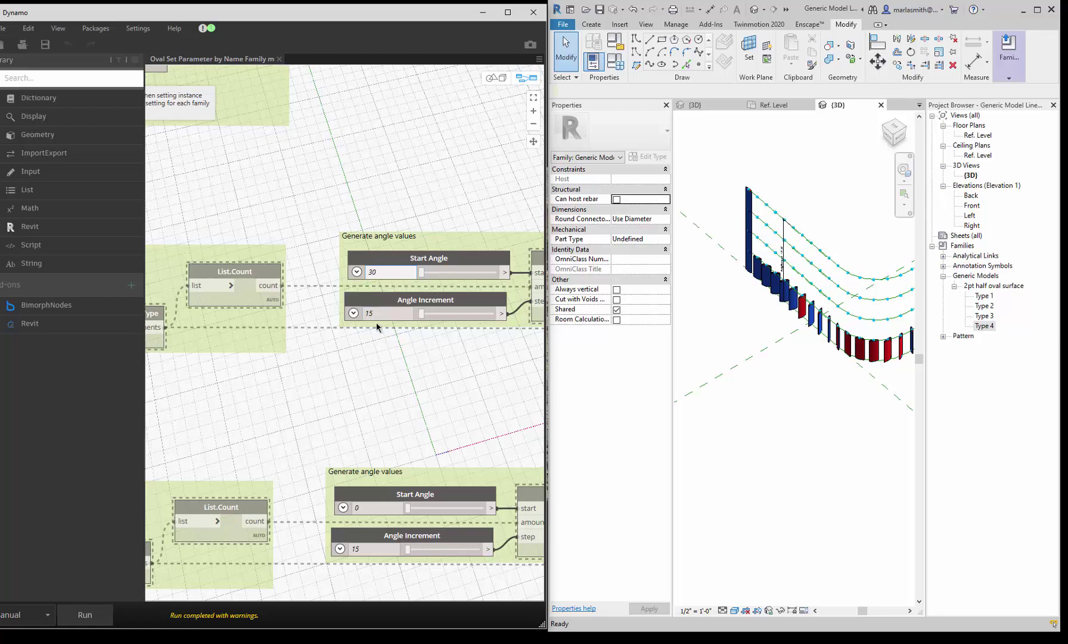
{"action": "key", "text": "Return"}
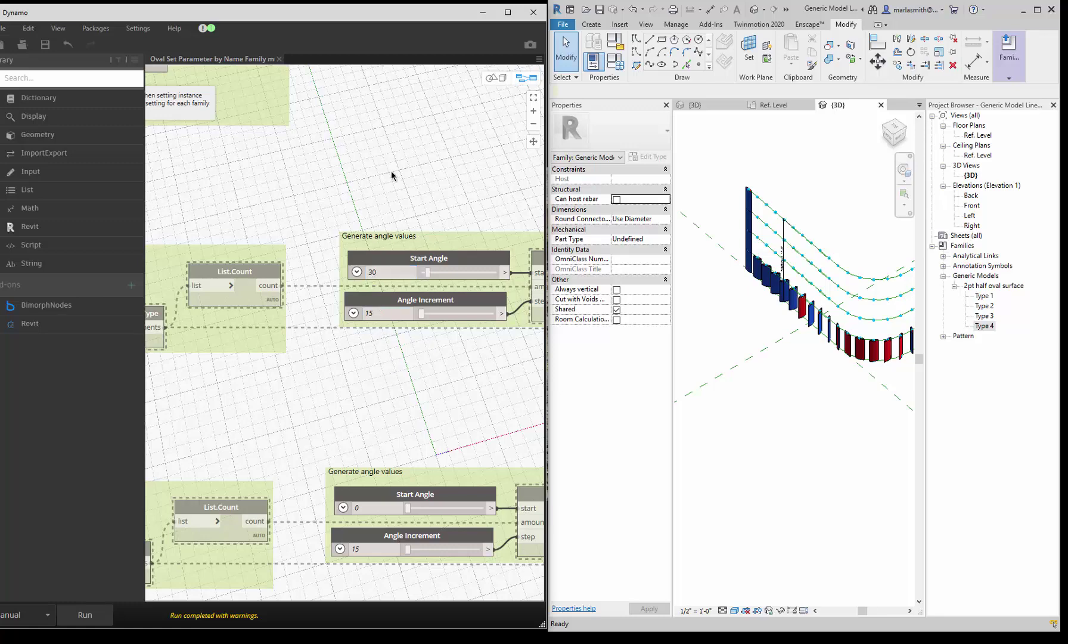
- Edit the middle group's Start Angle and set its Angle Increment to 30
{"action": "scroll", "coordinate": [385, 244], "scroll_direction": "down", "scroll_amount": 4}
{"action": "scroll", "coordinate": [381, 312], "scroll_direction": "up", "scroll_amount": 4}
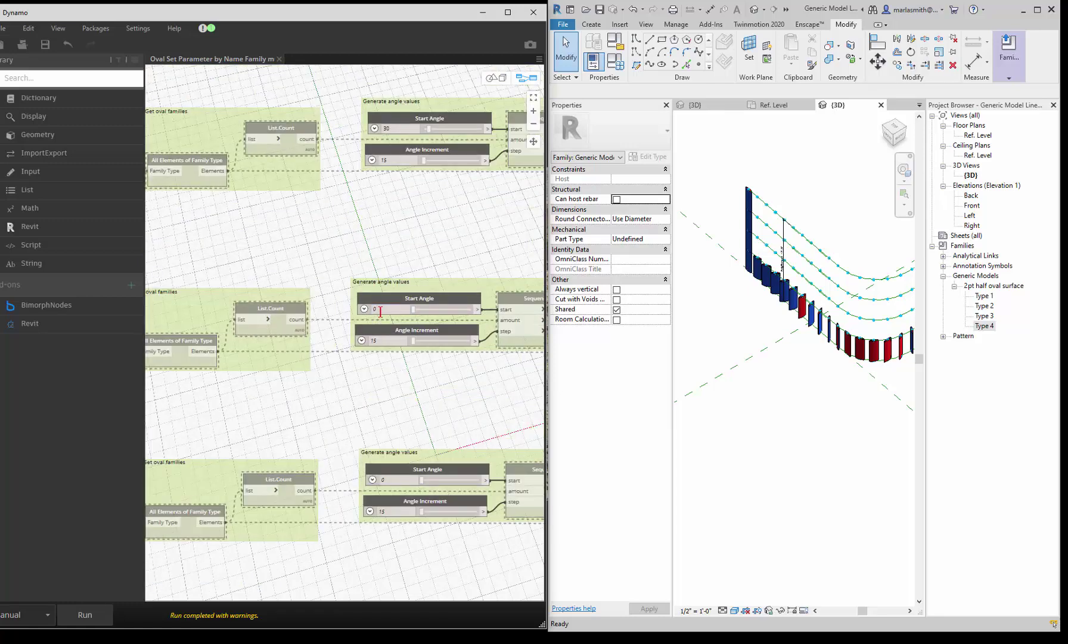
{"action": "double_click", "coordinate": [380, 310]}
{"action": "double_click", "coordinate": [386, 342]}
{"action": "scroll", "coordinate": [385, 365], "scroll_direction": "down", "scroll_amount": 3}
{"action": "scroll", "coordinate": [381, 359], "scroll_direction": "up", "scroll_amount": 3}
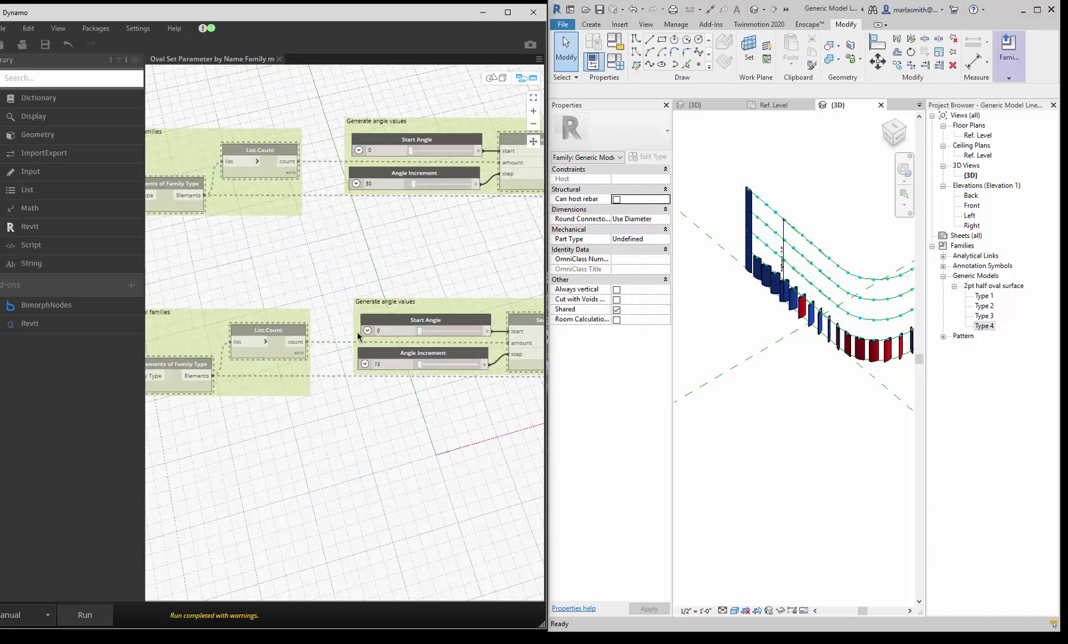
{"action": "scroll", "coordinate": [387, 347], "scroll_direction": "down", "scroll_amount": 3}
- Unfreeze the upper, middle and bottom Family Types nodes
{"action": "scroll", "coordinate": [293, 226], "scroll_direction": "up", "scroll_amount": 2}
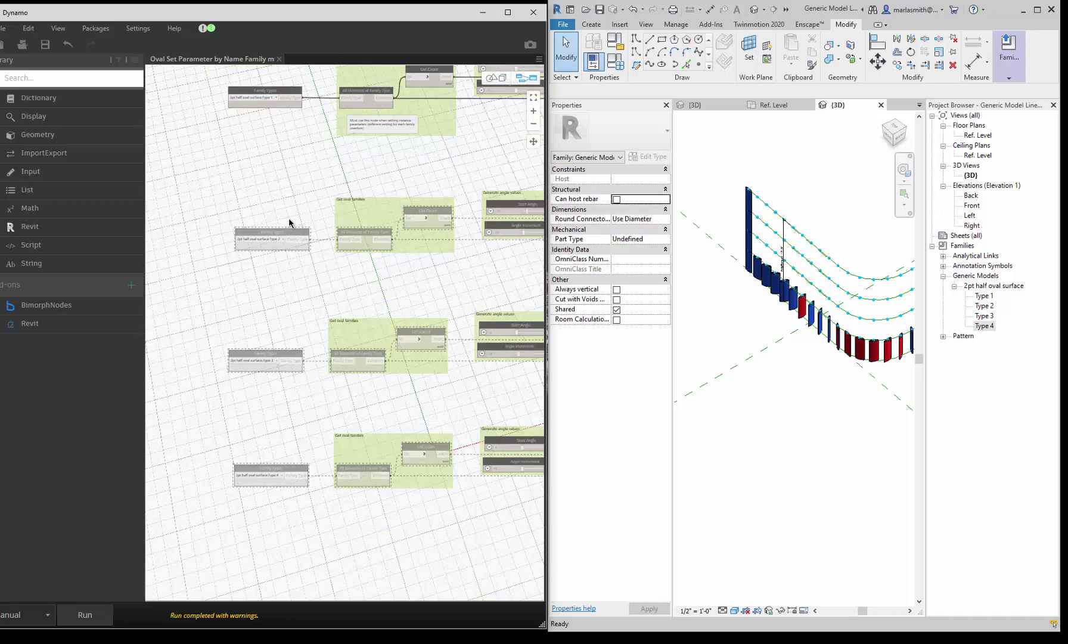
{"action": "right_click", "coordinate": [285, 234]}
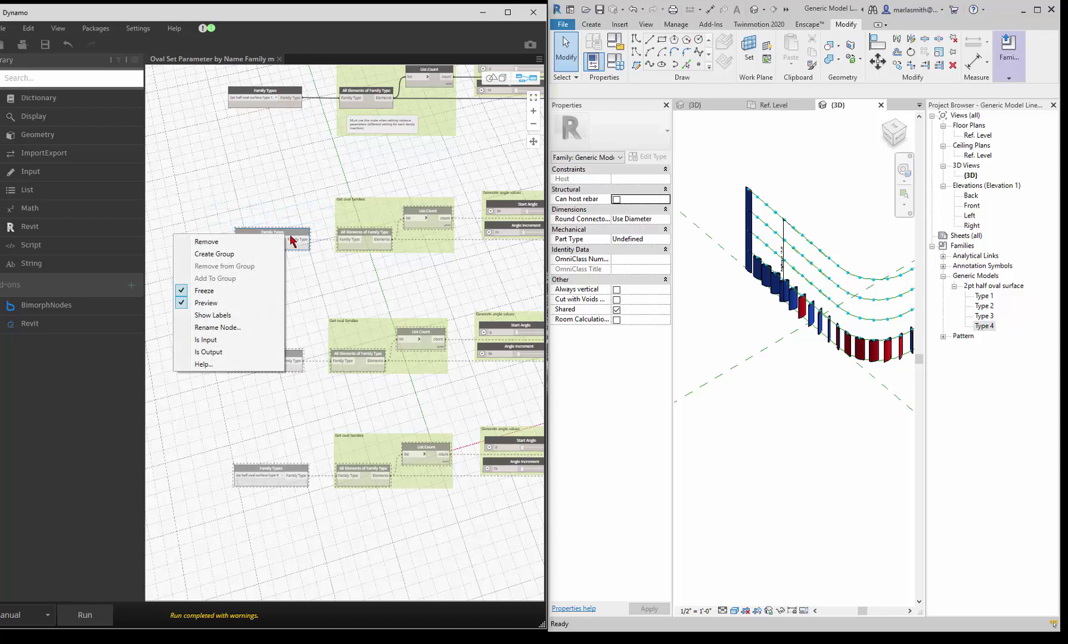
{"action": "left_click", "coordinate": [256, 291]}
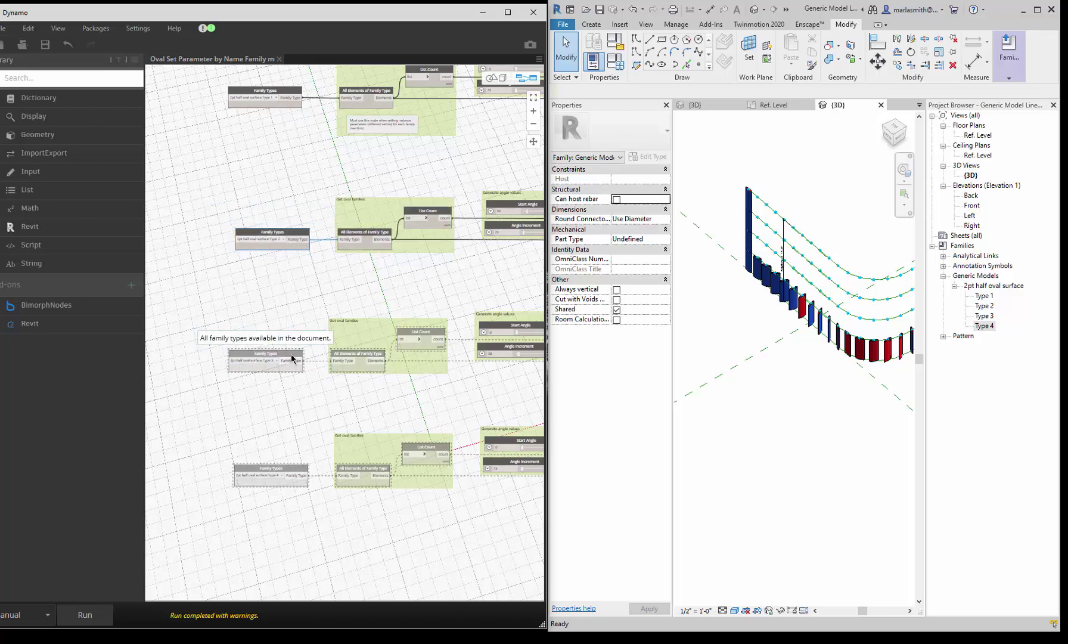
{"action": "right_click", "coordinate": [291, 356]}
{"action": "left_click", "coordinate": [268, 414]}
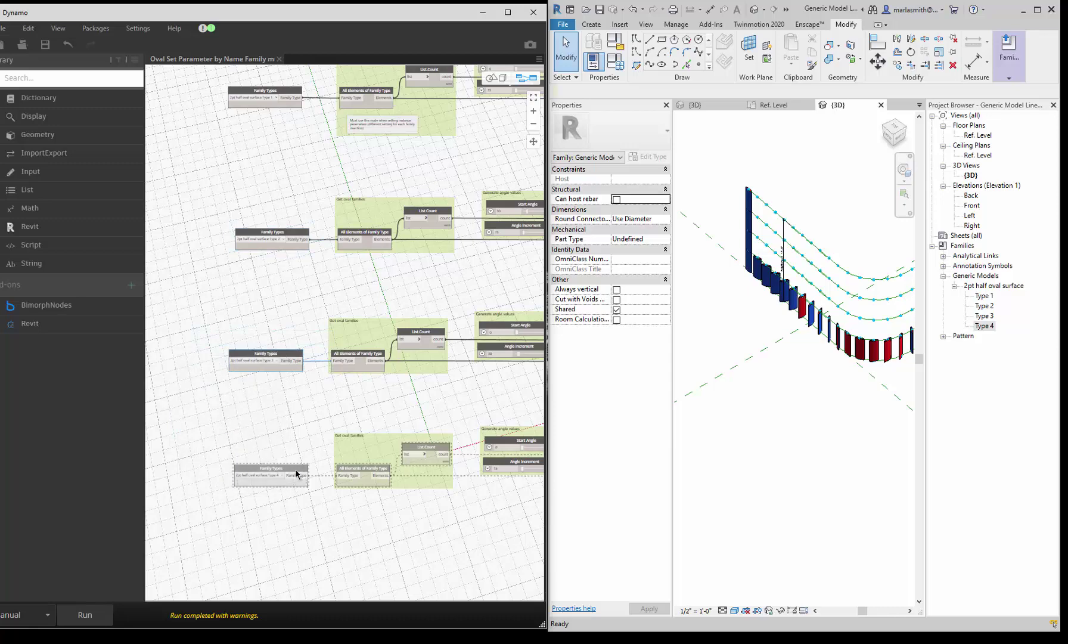
{"action": "right_click", "coordinate": [296, 475]}
{"action": "left_click", "coordinate": [274, 534]}
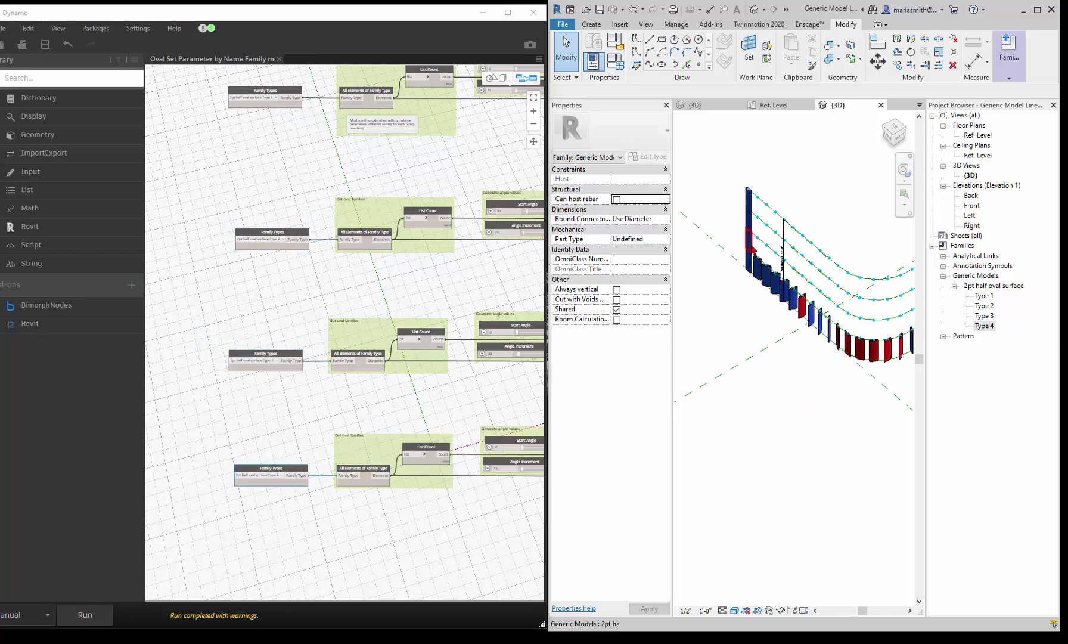
- Select ovals in the lower rows to confirm they are Types 2 and 3
{"action": "left_click", "coordinate": [748, 241]}
{"action": "mouse_move", "coordinate": [781, 59]}
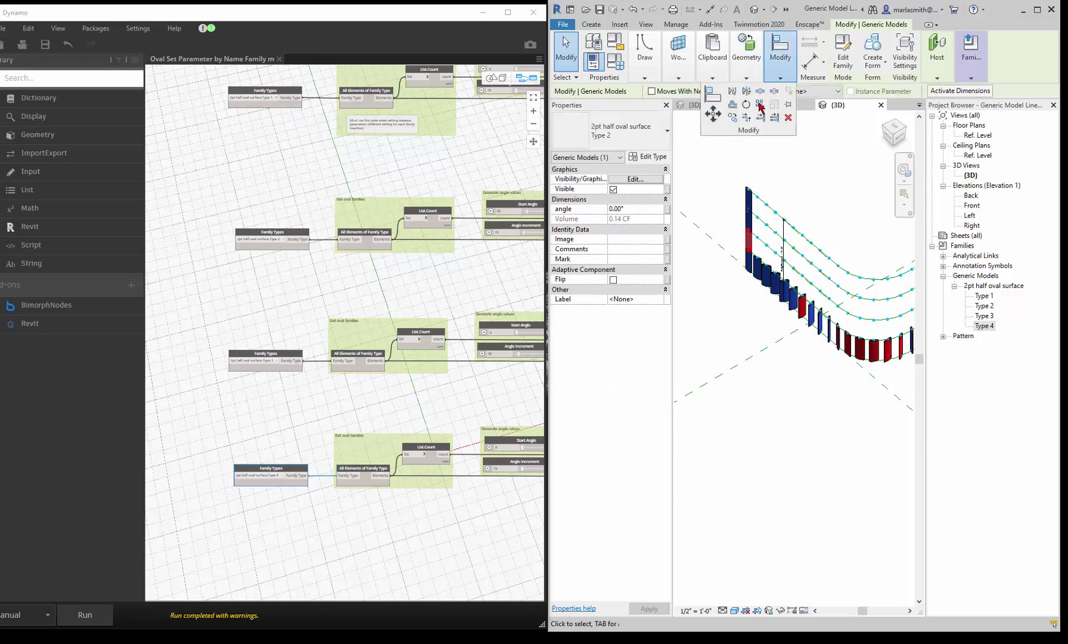
{"action": "key", "text": "Escape"}
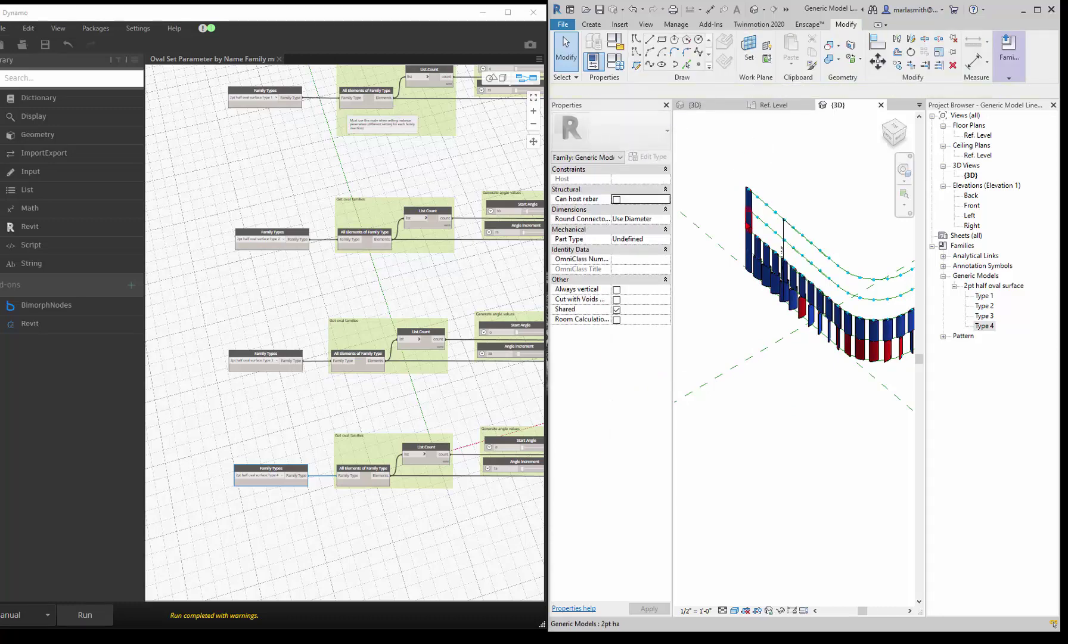
{"action": "left_click", "coordinate": [749, 219]}
{"action": "mouse_move", "coordinate": [780, 60]}
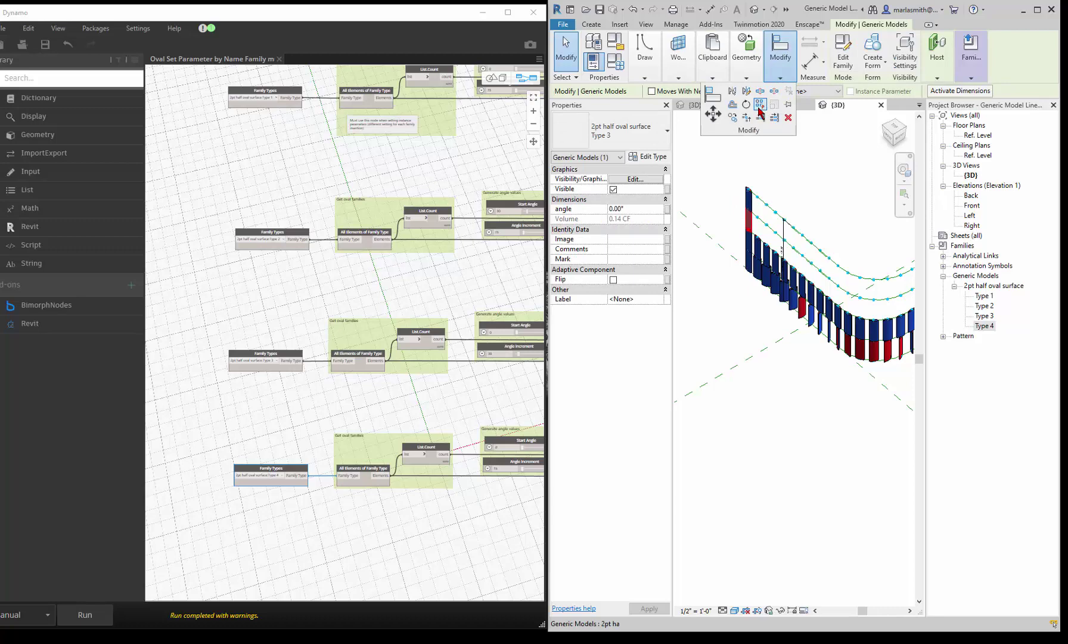
{"action": "key", "text": "Escape"}
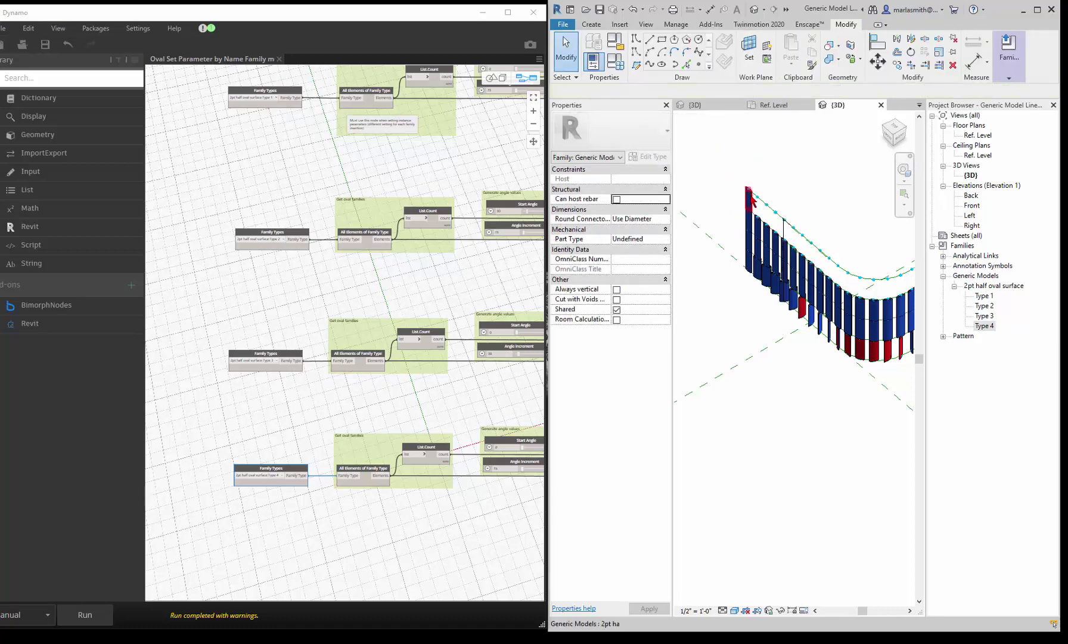
- Confirm the next row is Type 4, then run the Dynamo graph to apply the angles
{"action": "left_click", "coordinate": [750, 192]}
{"action": "mouse_move", "coordinate": [781, 60]}
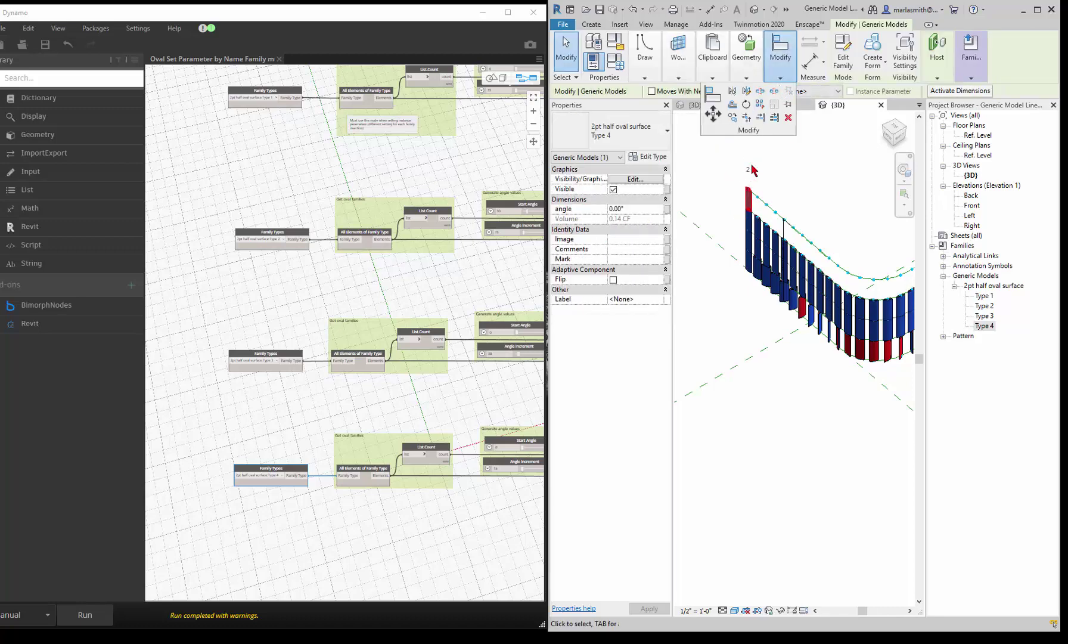
{"action": "key", "text": "Escape"}
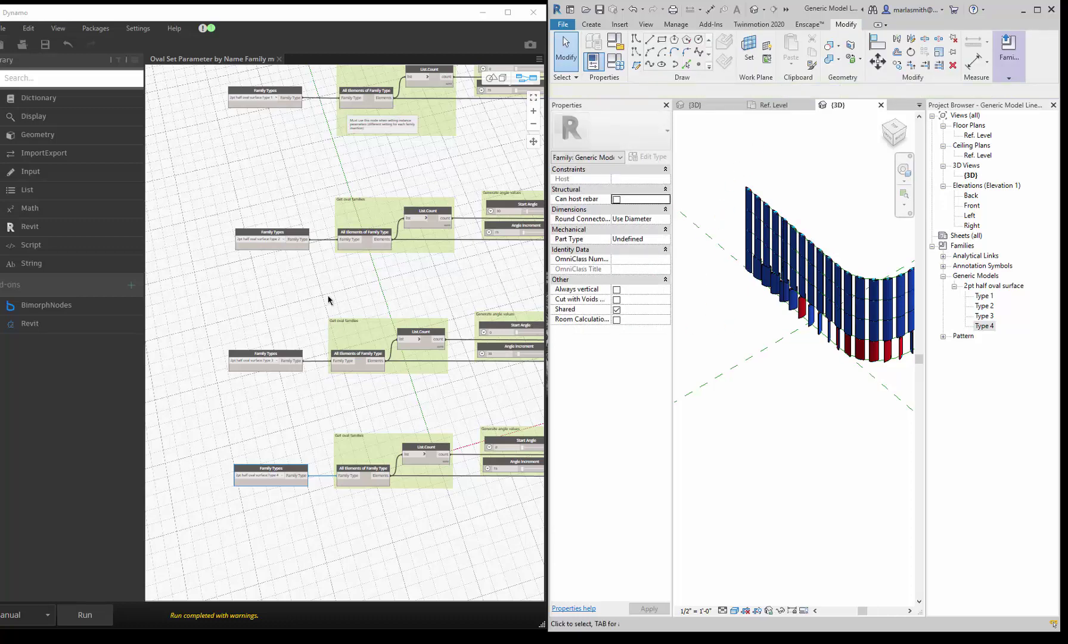
{"action": "scroll", "coordinate": [329, 300], "scroll_direction": "down", "scroll_amount": 5}
{"action": "left_click", "coordinate": [85, 615]}
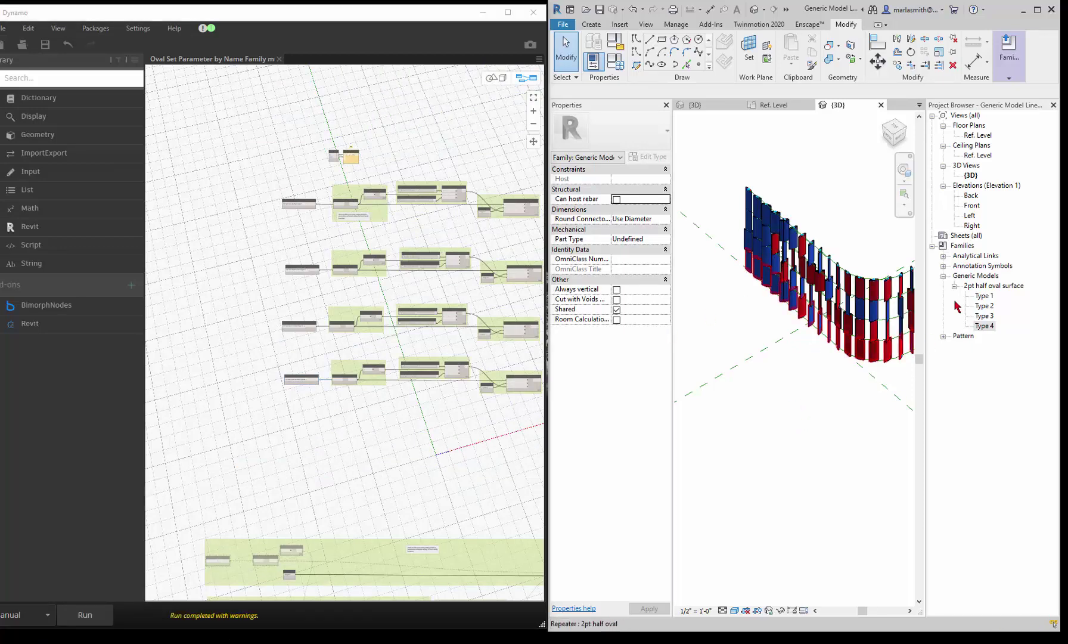
- Open the Front elevation and switch its visual style to Shaded
{"action": "double_click", "coordinate": [973, 205]}
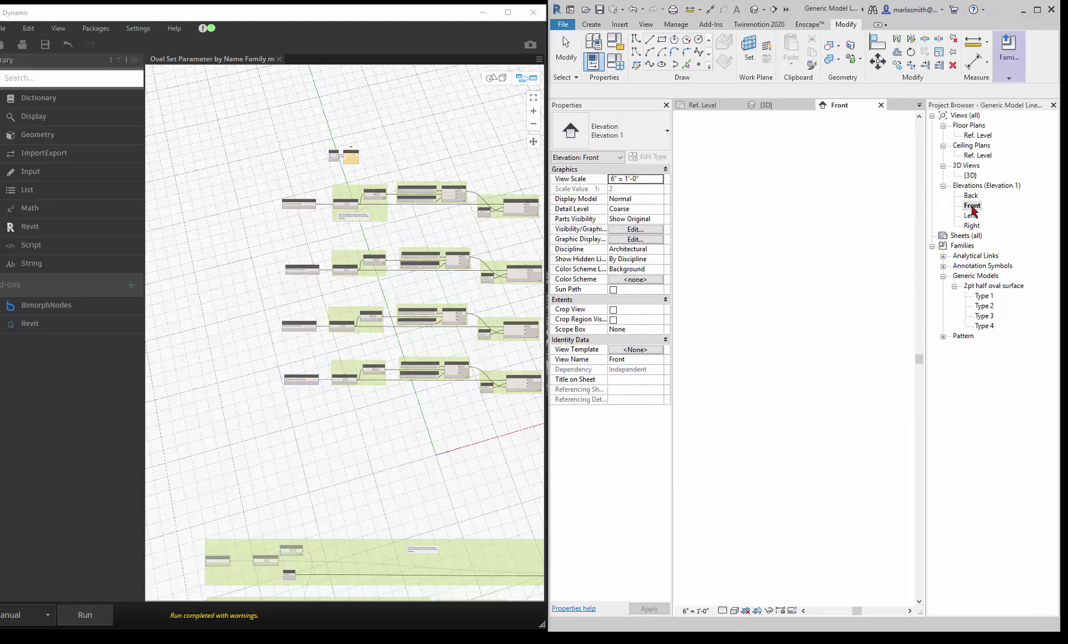
{"action": "scroll", "coordinate": [759, 465], "scroll_direction": "up", "scroll_amount": 4}
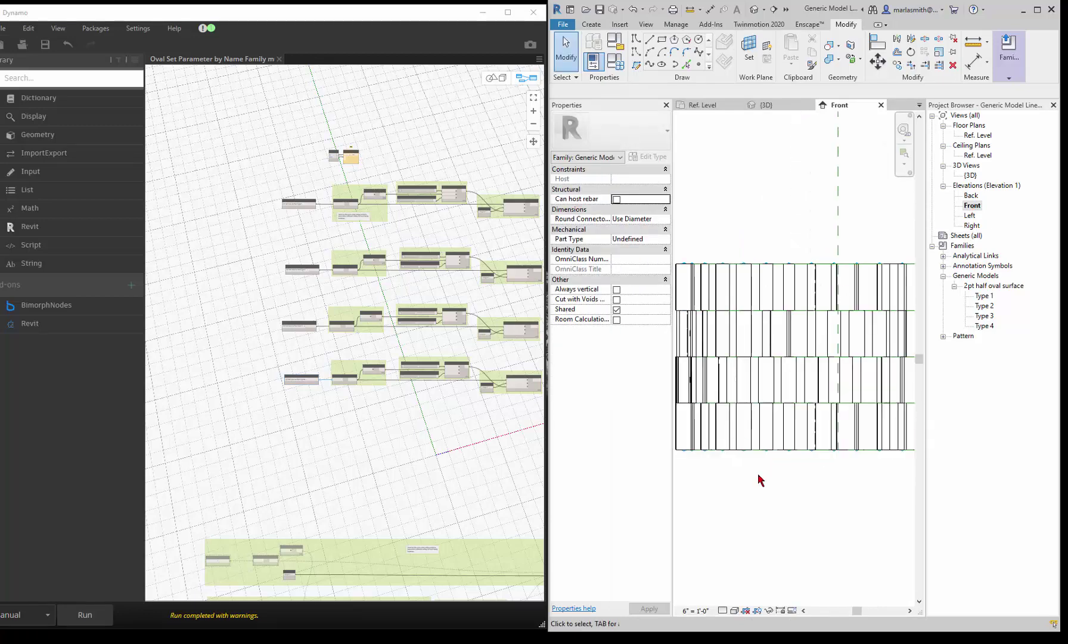
{"action": "left_click", "coordinate": [738, 618]}
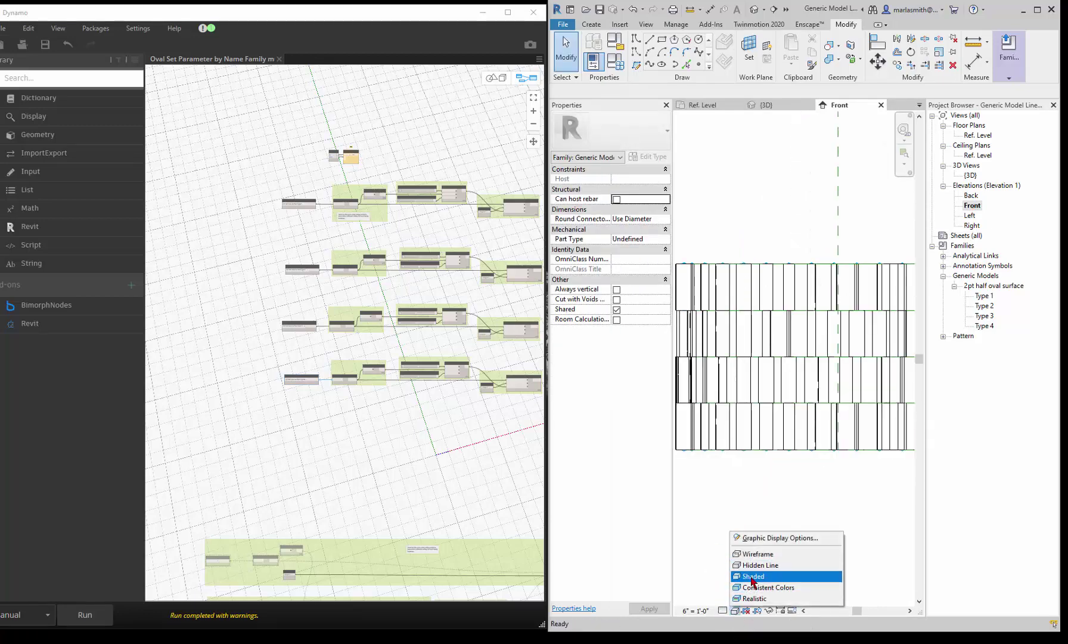
{"action": "left_click", "coordinate": [747, 576]}
{"action": "scroll", "coordinate": [742, 375], "scroll_direction": "down", "scroll_amount": 2}
{"action": "scroll", "coordinate": [837, 432], "scroll_direction": "up", "scroll_amount": 2}
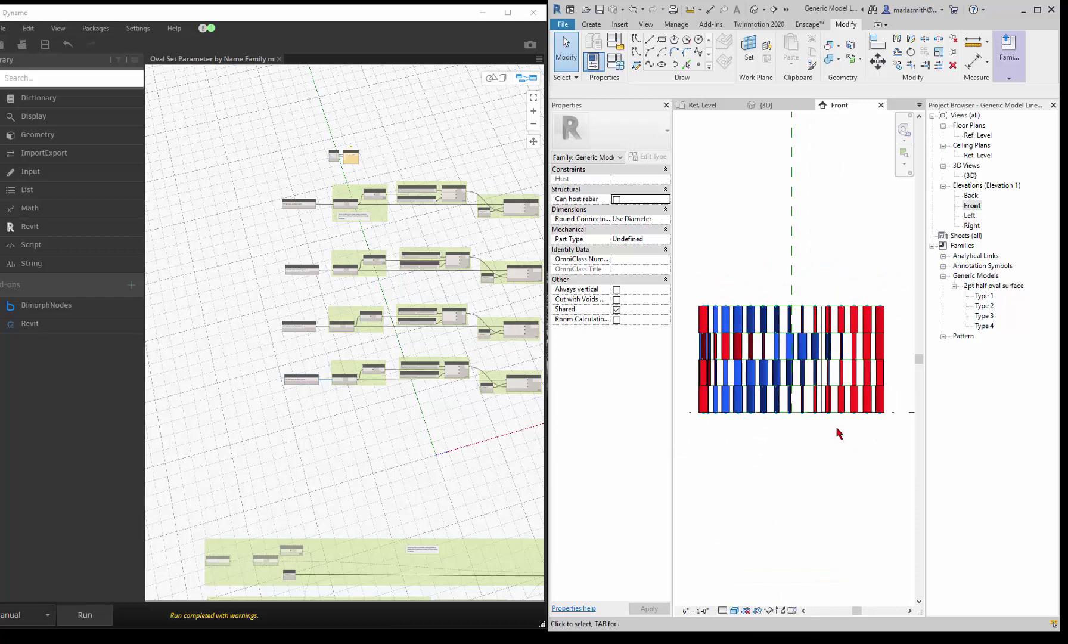